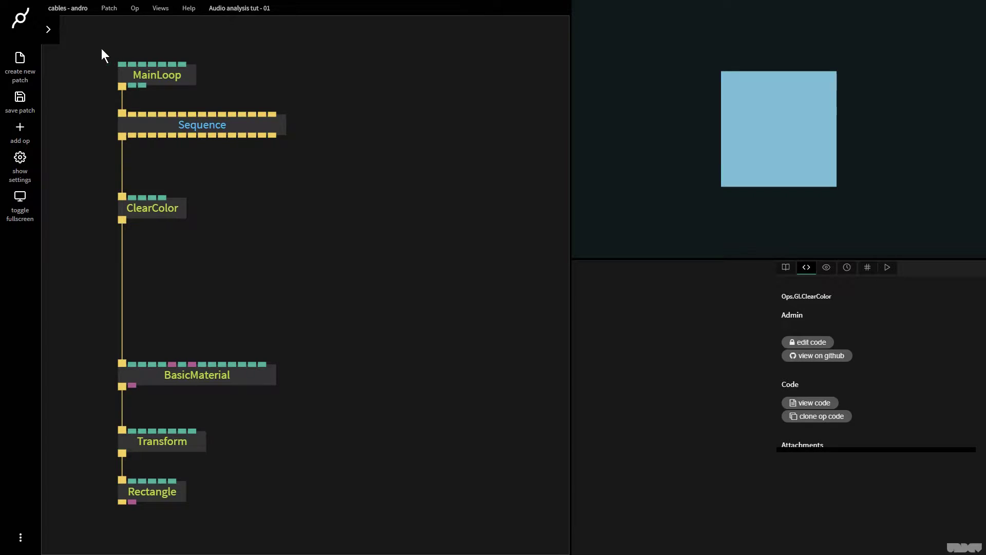
# Add an AudioBuffer op and place it to the right of the Sequence op
pyautogui.moveTo(95, 52); pyautogui.dragTo(427, 519)
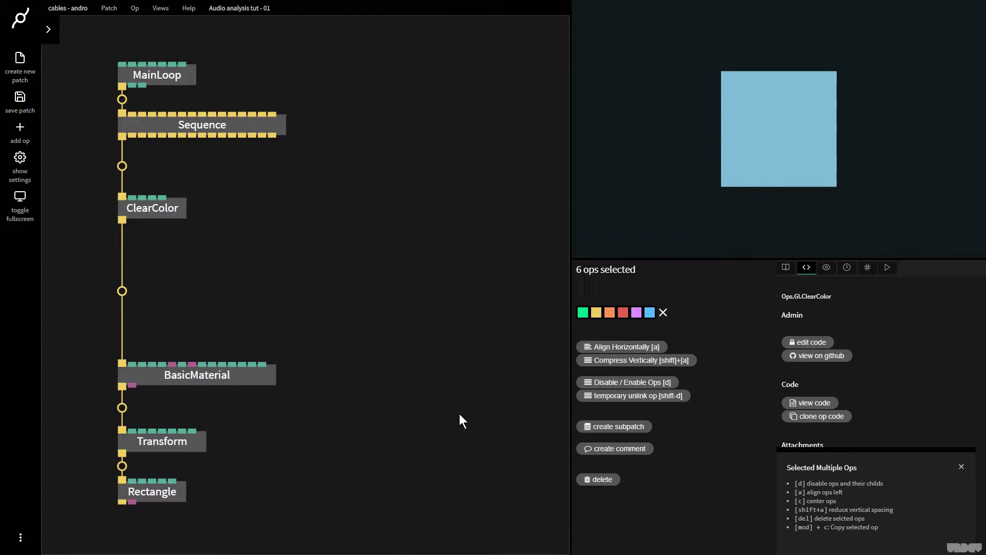
pyautogui.click(417, 337)
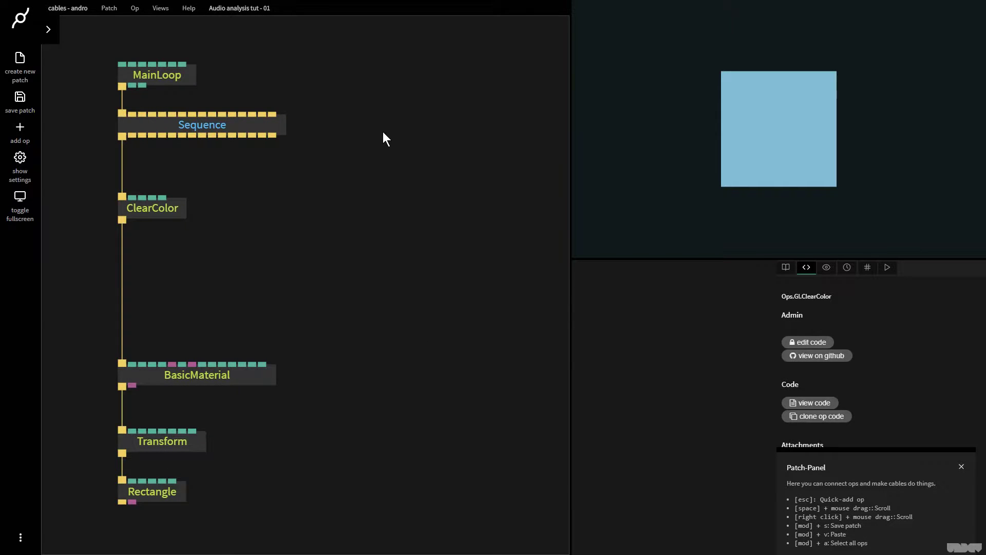
pyautogui.scroll(-3, 409, 144)
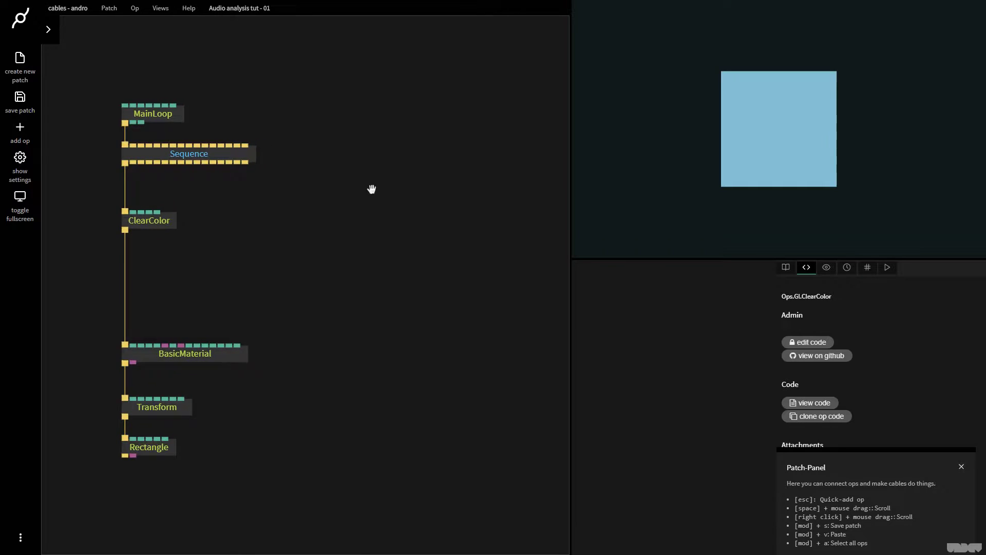
pyautogui.press('Escape')
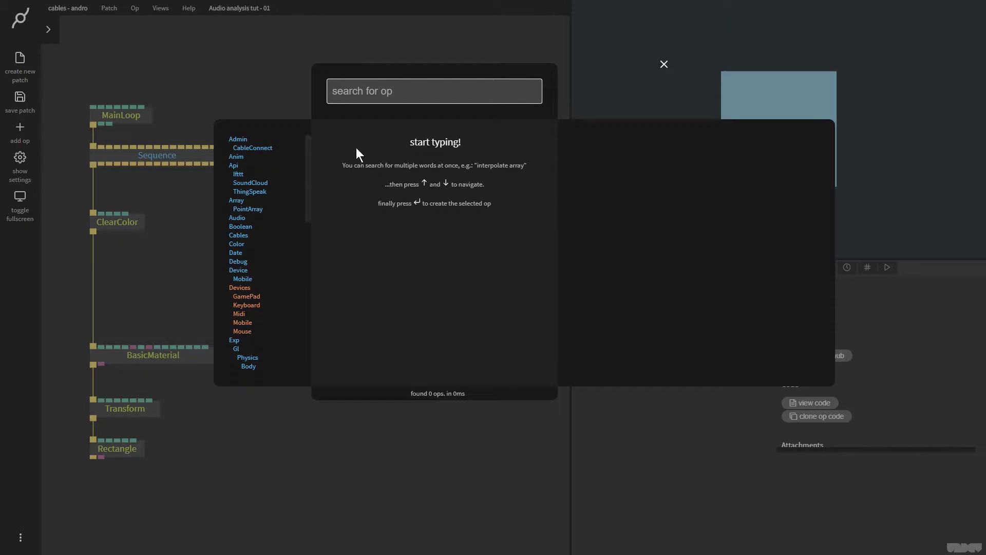
pyautogui.write('audio')
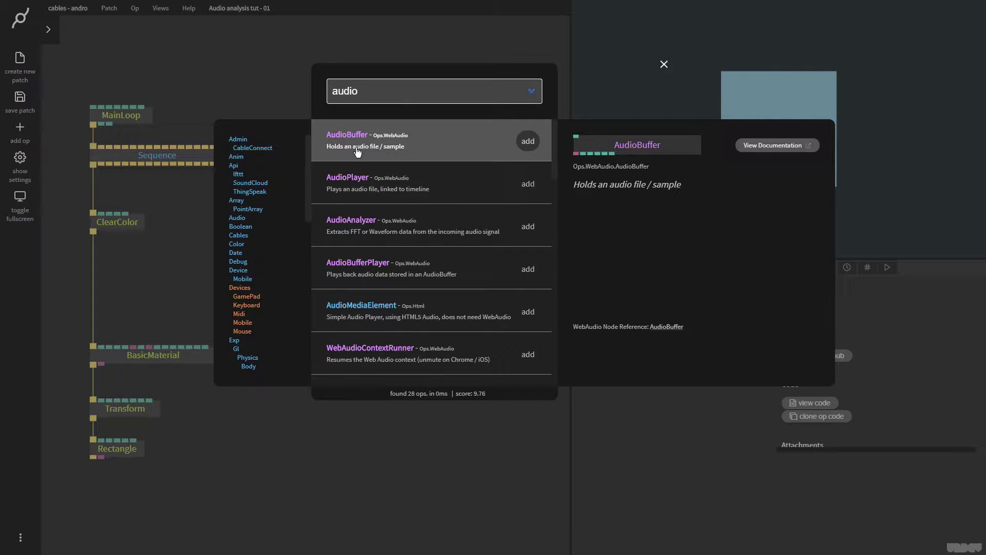
pyautogui.write('buffer')
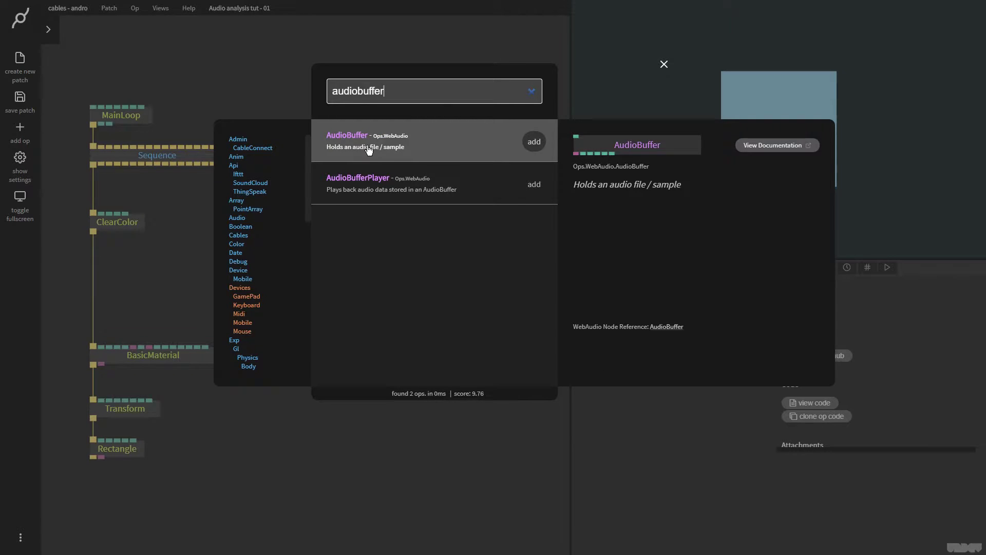
pyautogui.click(534, 142)
pyautogui.moveTo(356, 301); pyautogui.dragTo(401, 151)
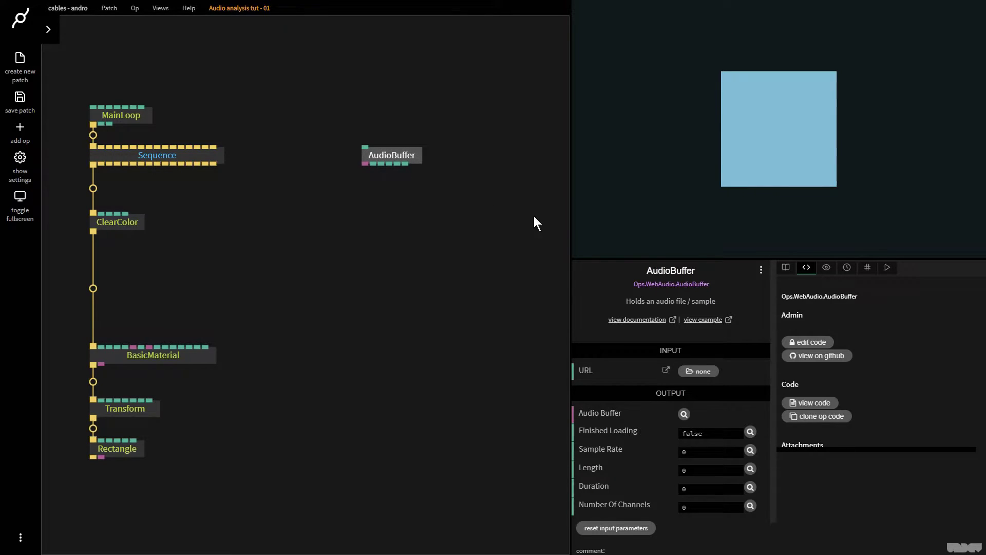
# Load Anthony_Naples-Zipacon.mp3 from the library's music files into the AudioBuffer
pyautogui.click(706, 374)
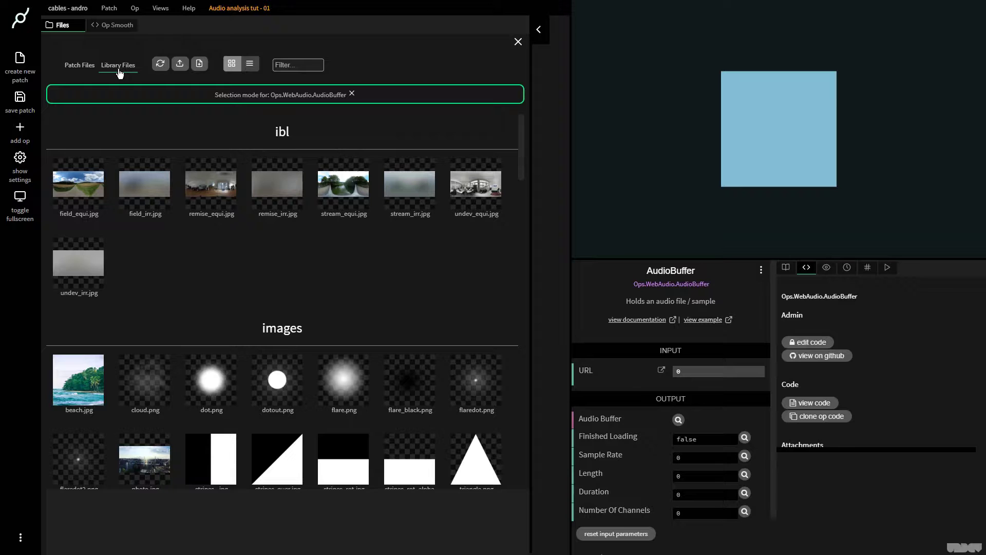
pyautogui.scroll(-10, 284, 282)
pyautogui.scroll(-15, 275, 282)
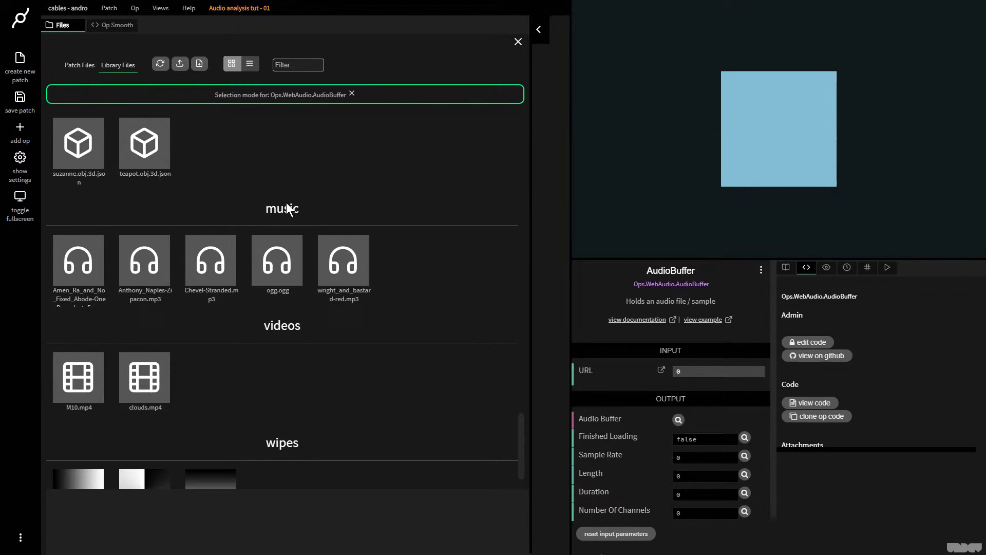
pyautogui.click(151, 273)
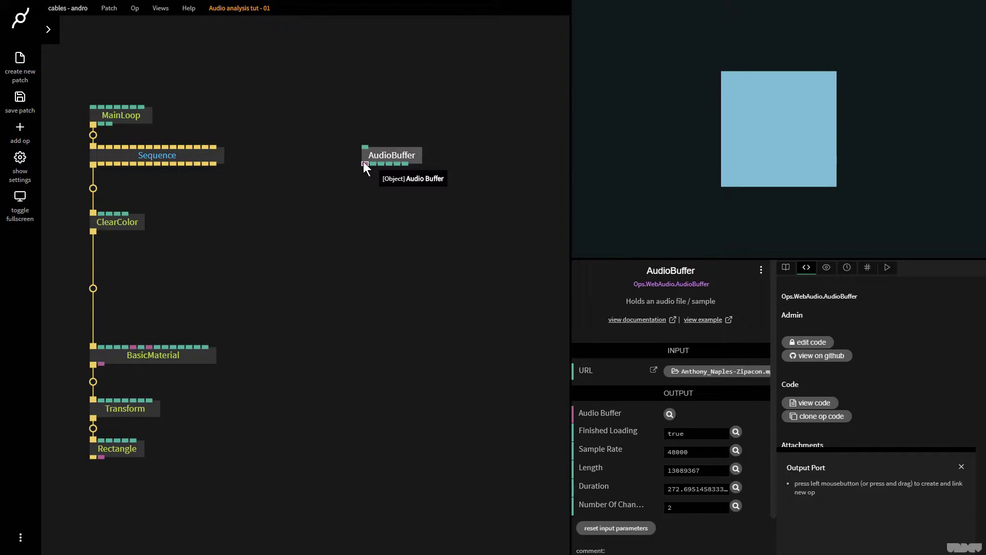
# Add an AudioBufferPlayer fed by AudioBuffer's output
pyautogui.moveTo(362, 161); pyautogui.dragTo(372, 207)
pyautogui.press('Down')
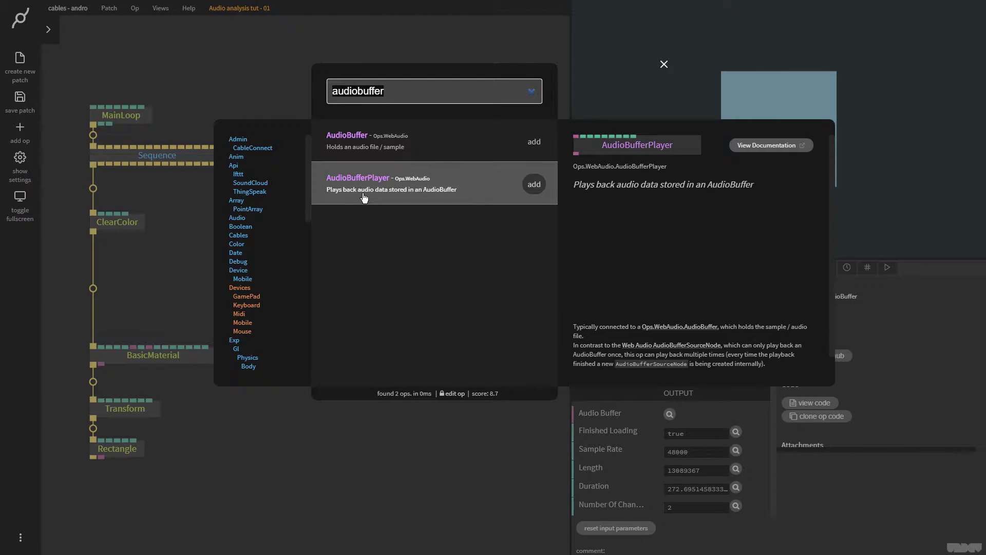
pyautogui.click(534, 186)
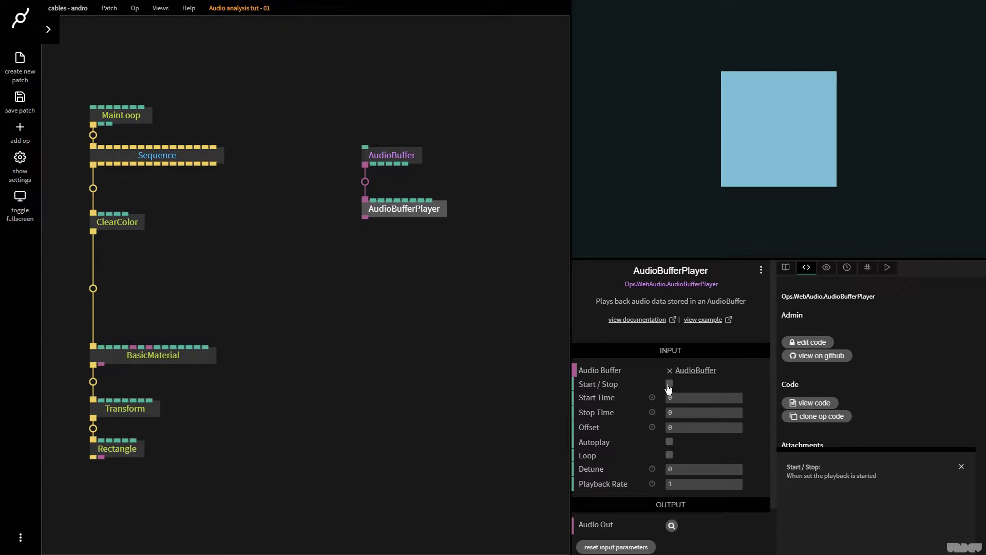
# Add a PlayButton beside AudioBuffer and link its Clicked output to AudioBufferPlayer
pyautogui.press('Escape')
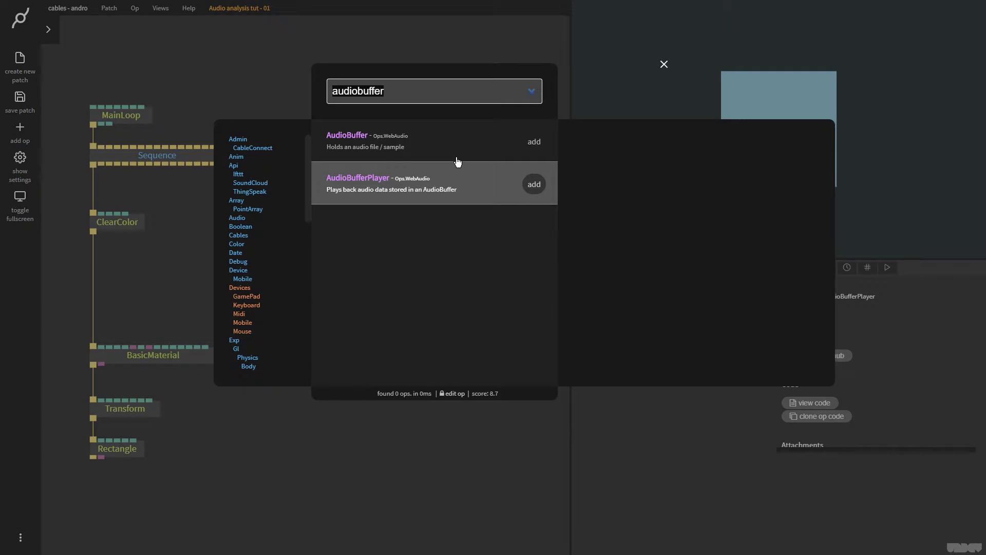
pyautogui.write('playbuttop')
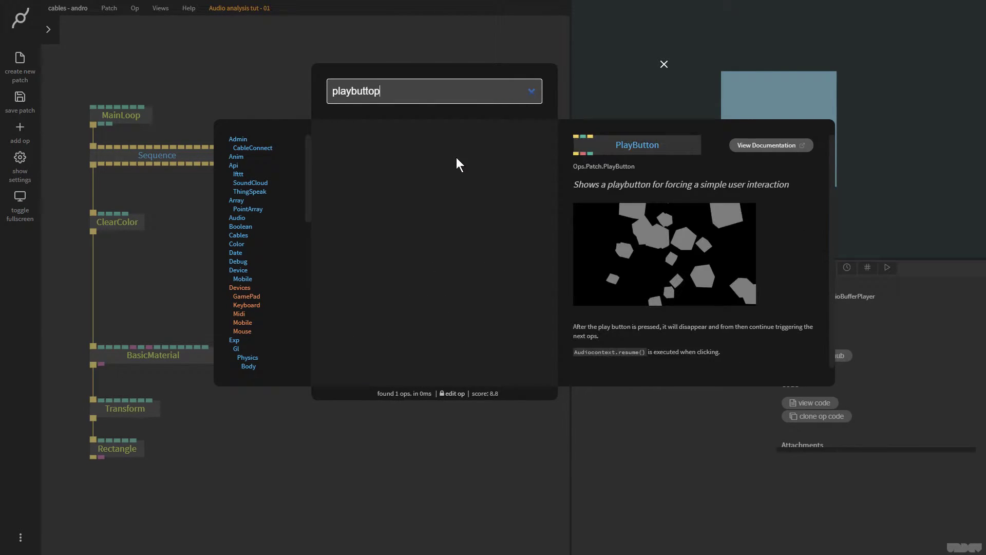
pyautogui.press('BackSpace')
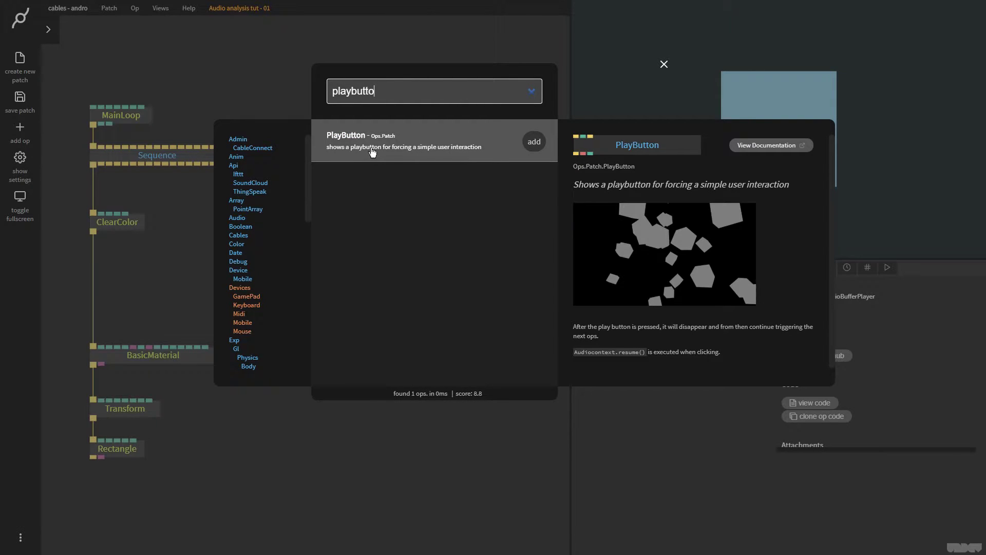
pyautogui.click(534, 141)
pyautogui.moveTo(357, 302); pyautogui.dragTo(492, 148)
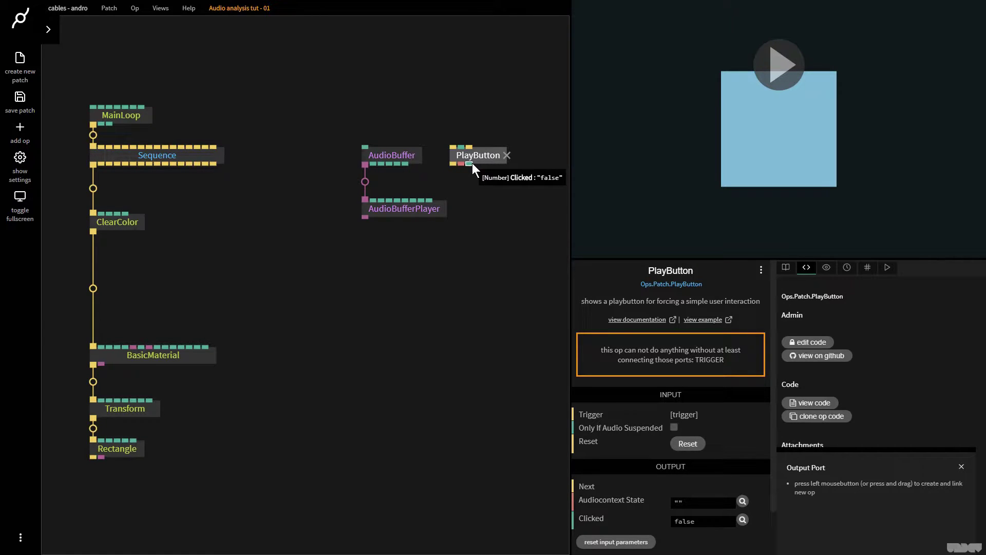
pyautogui.moveTo(469, 163); pyautogui.dragTo(438, 159)
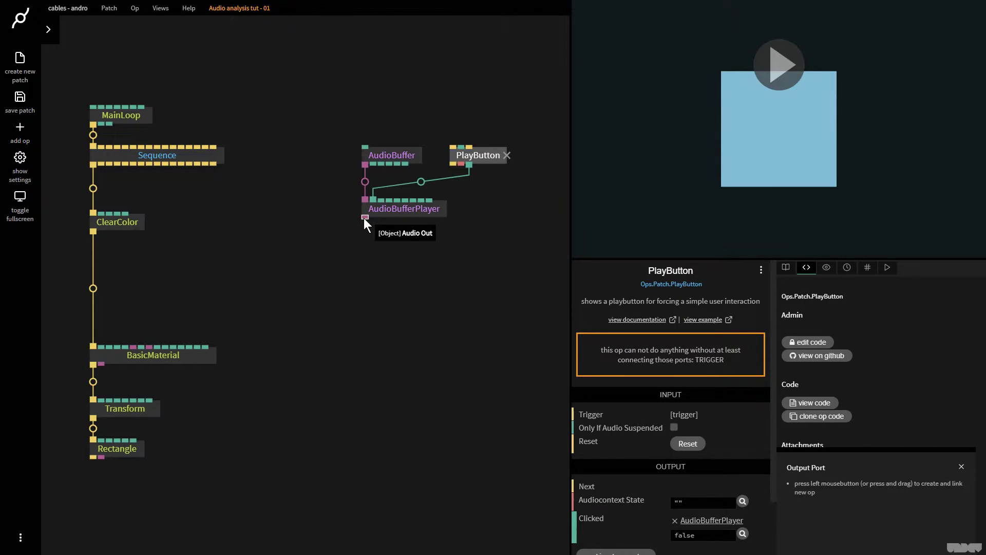
# Connect a new Output op to the player's audio and set its Volume to 0.25
pyautogui.moveTo(365, 217); pyautogui.dragTo(438, 258)
pyautogui.write('output')
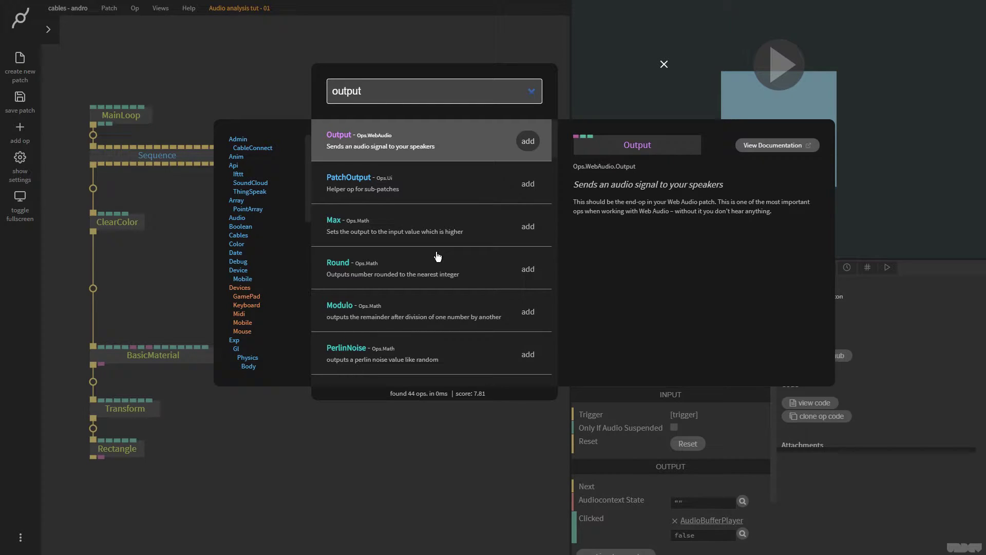
pyautogui.press('Return')
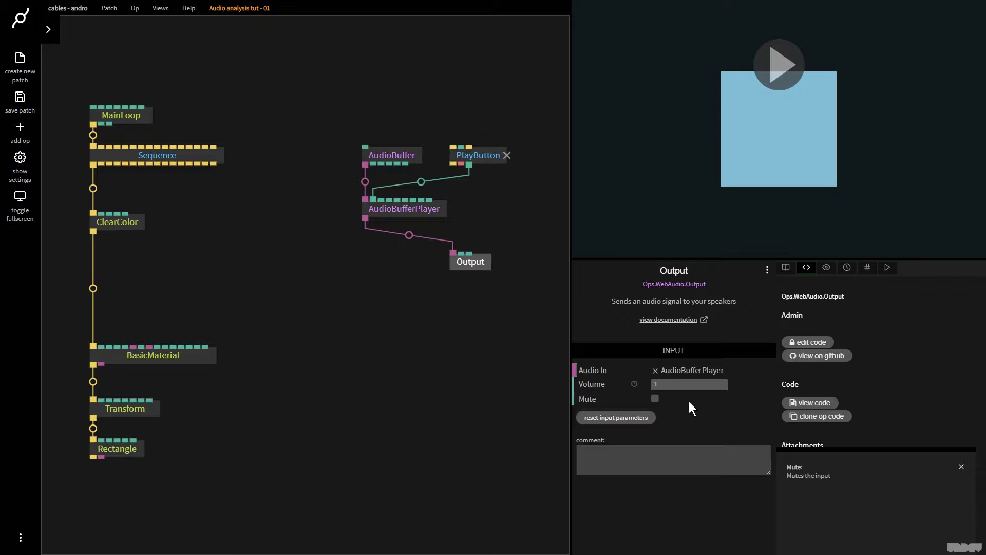
pyautogui.click(676, 386)
pyautogui.press('F11')
pyautogui.write('0.25')
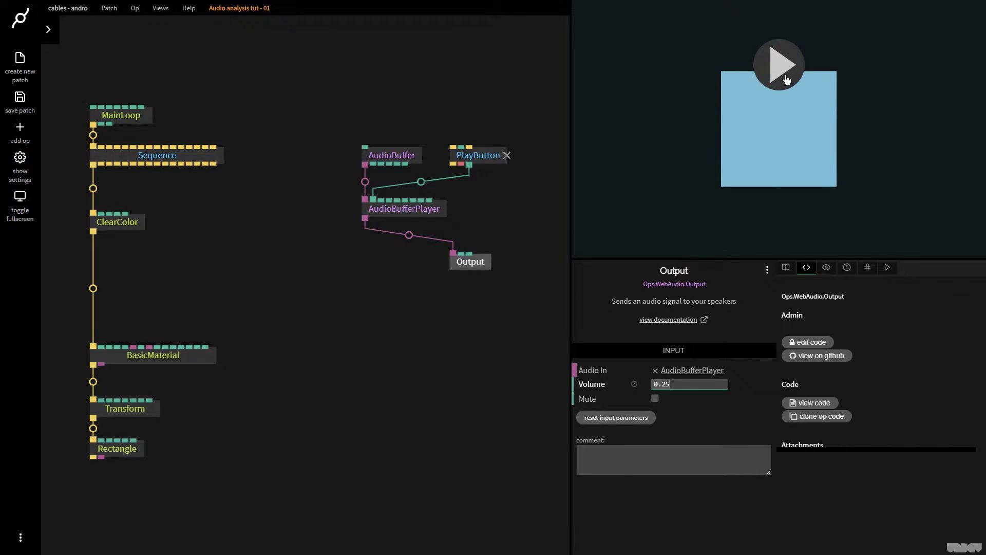
# Test playback from the preview, then reset the PlayButton to stop it
pyautogui.click(786, 78)
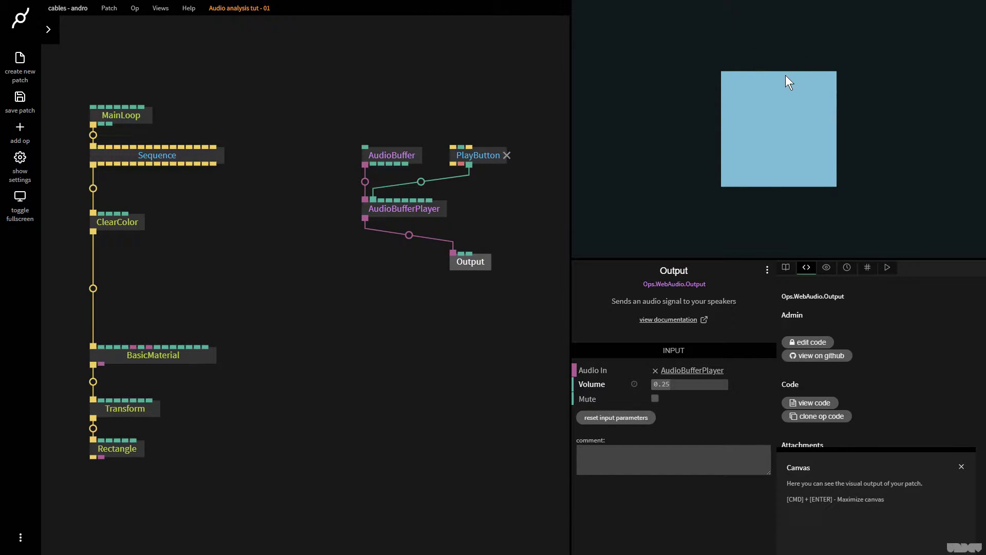
pyautogui.click(481, 157)
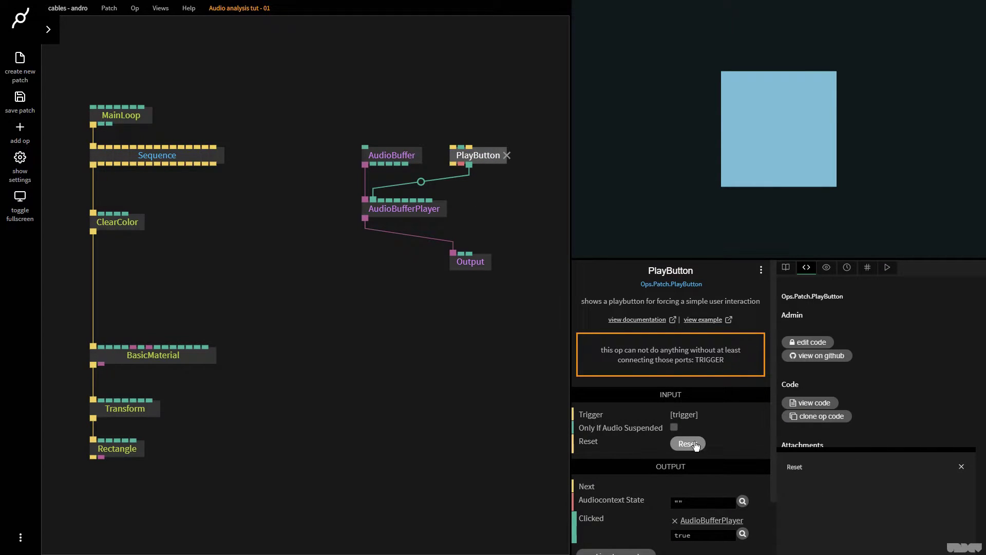
pyautogui.click(694, 444)
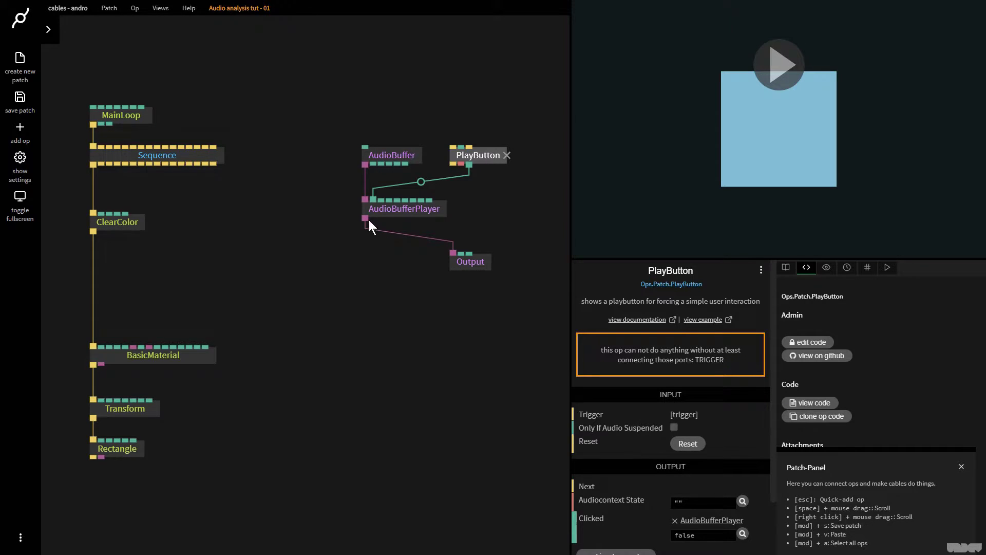
# Add an AudioAnalyzer on the player's audio, with Sequence driving its Refresh input
pyautogui.moveTo(369, 219); pyautogui.dragTo(382, 278)
pyautogui.write('audioan')
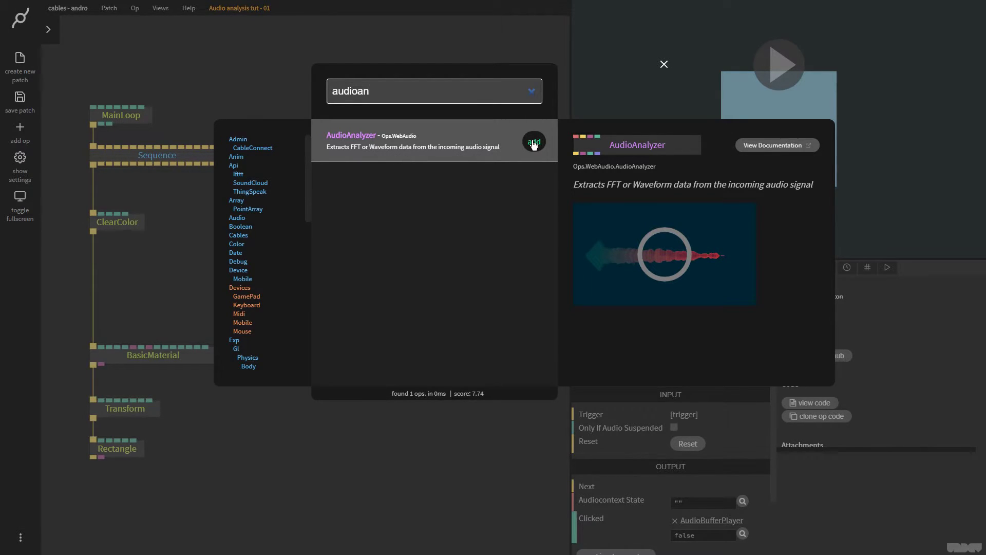
pyautogui.click(533, 142)
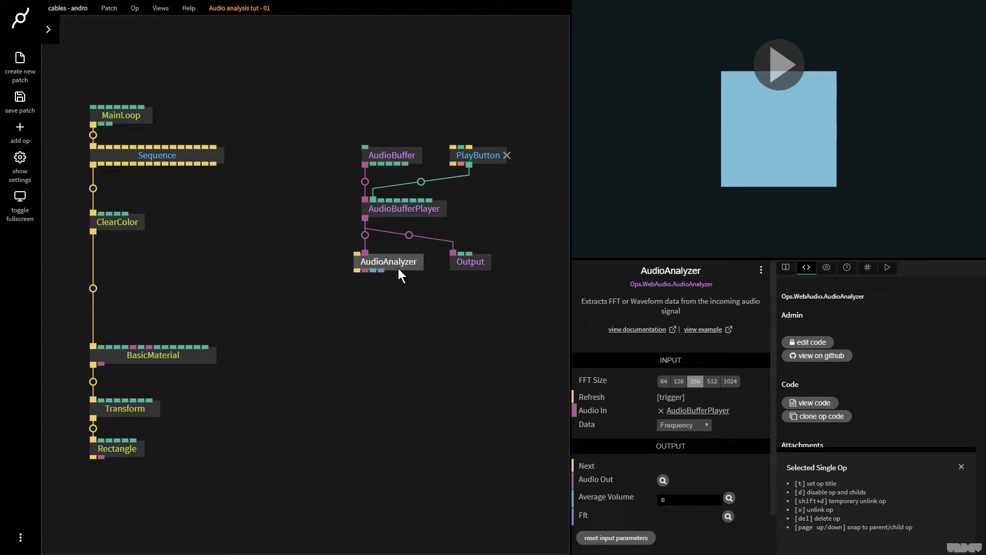
pyautogui.moveTo(101, 164); pyautogui.dragTo(376, 262)
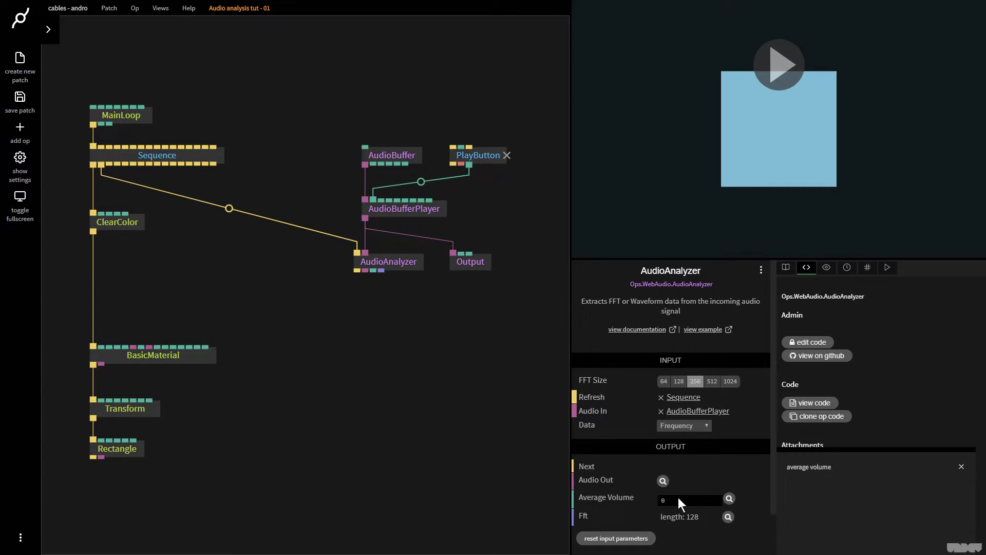
# Play the track to check Average Volume, then reset the PlayButton
pyautogui.click(778, 64)
pyautogui.moveTo(694, 503)
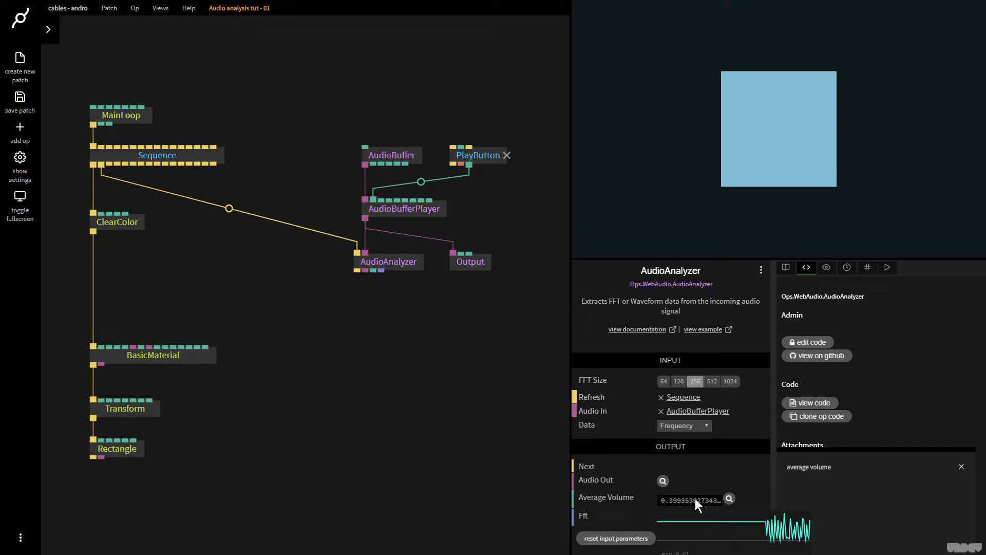
pyautogui.click(485, 157)
pyautogui.click(688, 444)
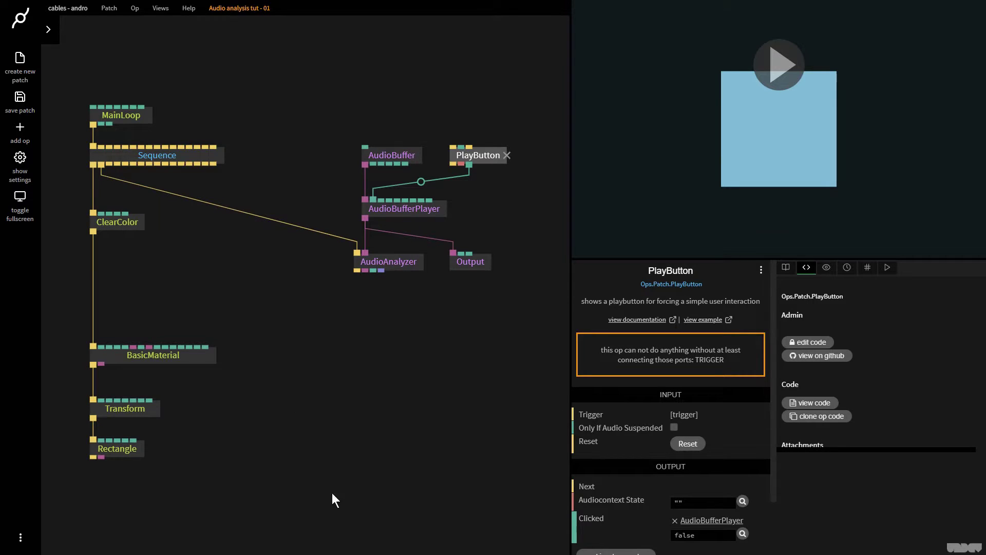
# Shift the square left by setting the Transform's PosX to -0.75
pyautogui.click(146, 409)
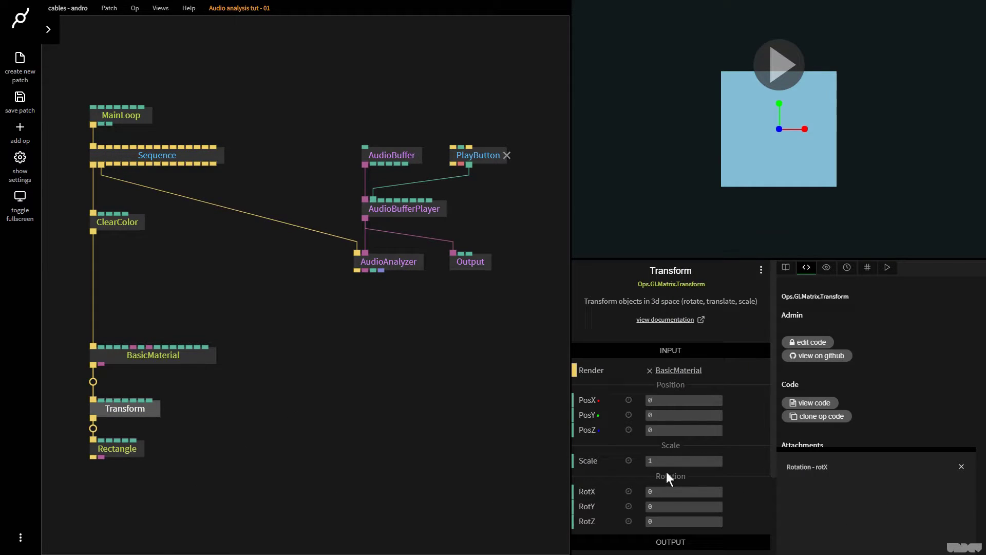
pyautogui.moveTo(677, 401); pyautogui.dragTo(652, 400)
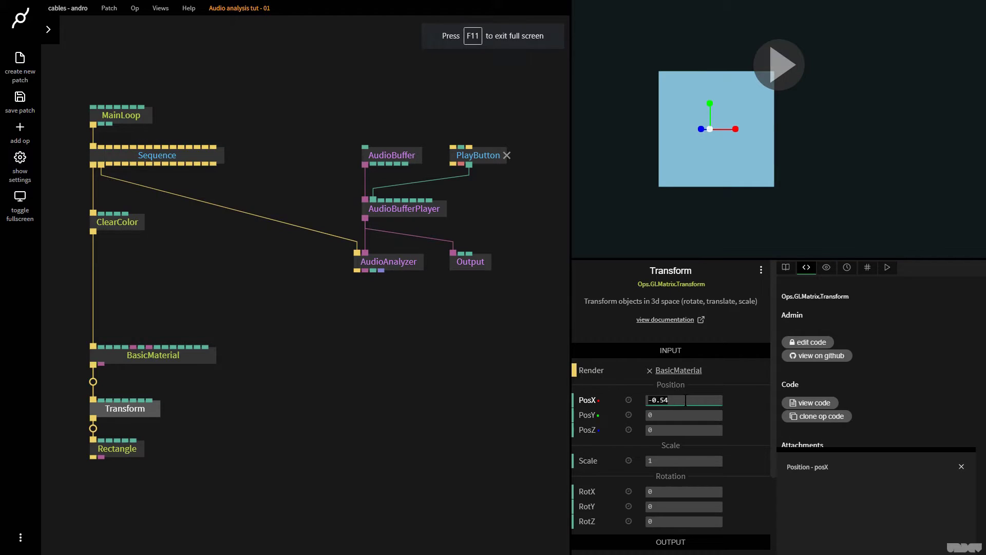
pyautogui.write('-0.75')
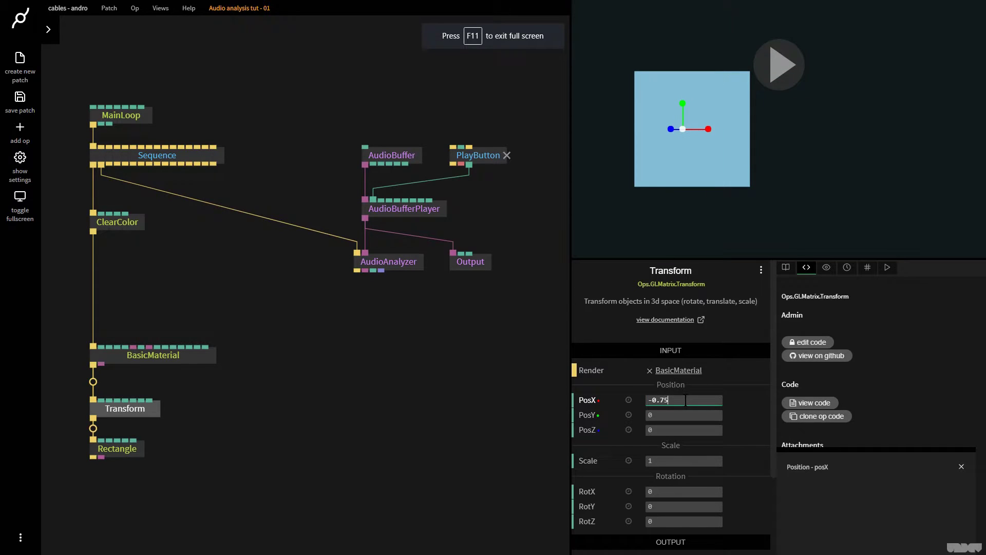
# Set the Rectangle's width and height to 1.5
pyautogui.click(115, 453)
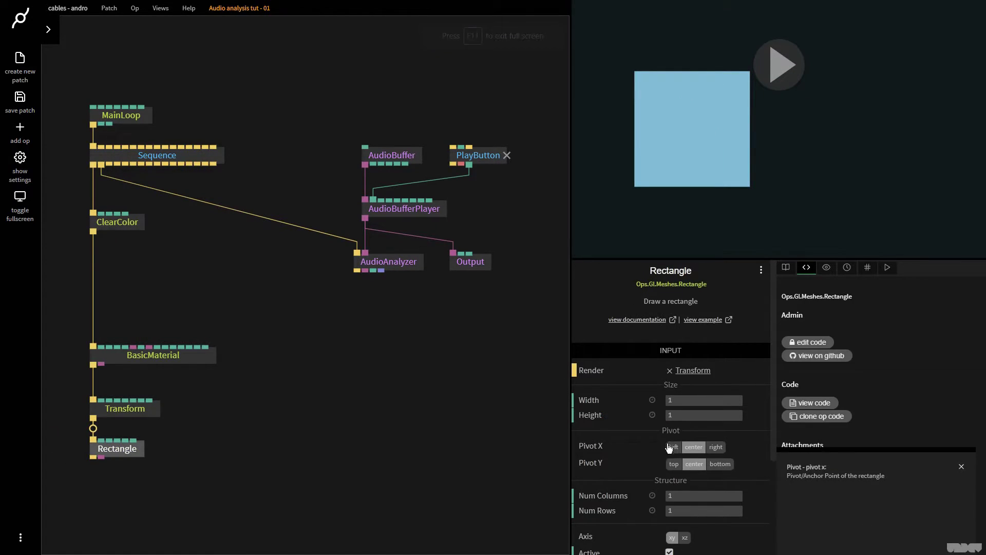
pyautogui.click(704, 399)
pyautogui.write('1.5')
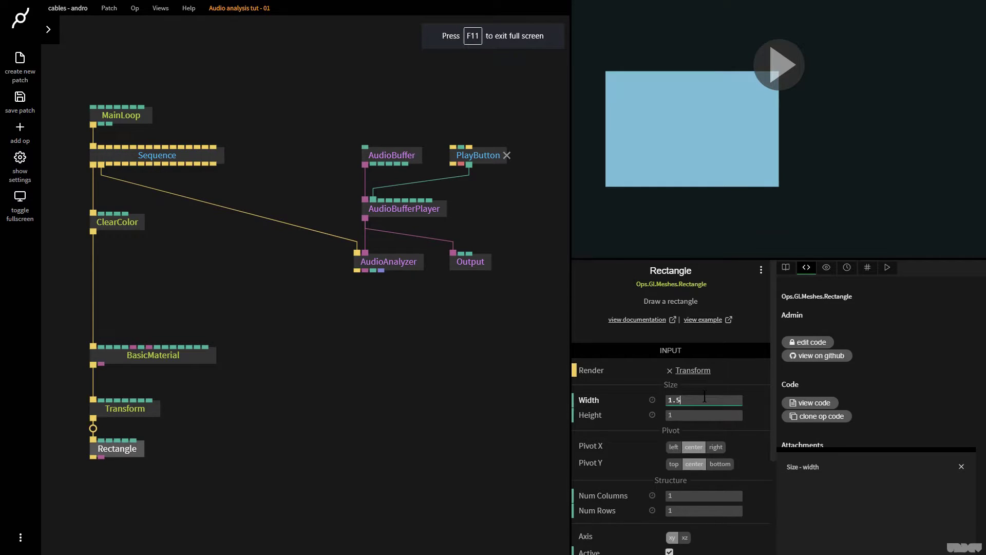
pyautogui.write('1.4')
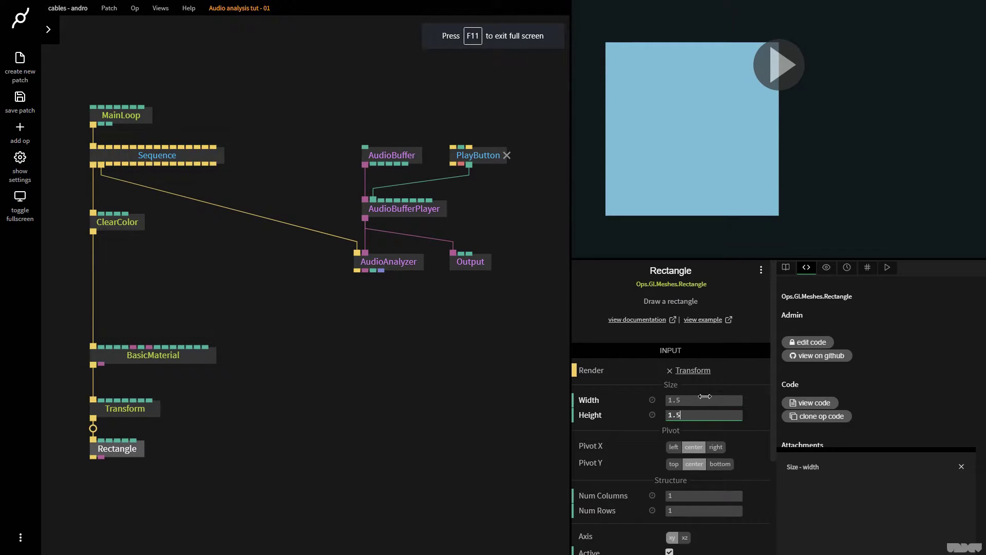
pyautogui.click(349, 290)
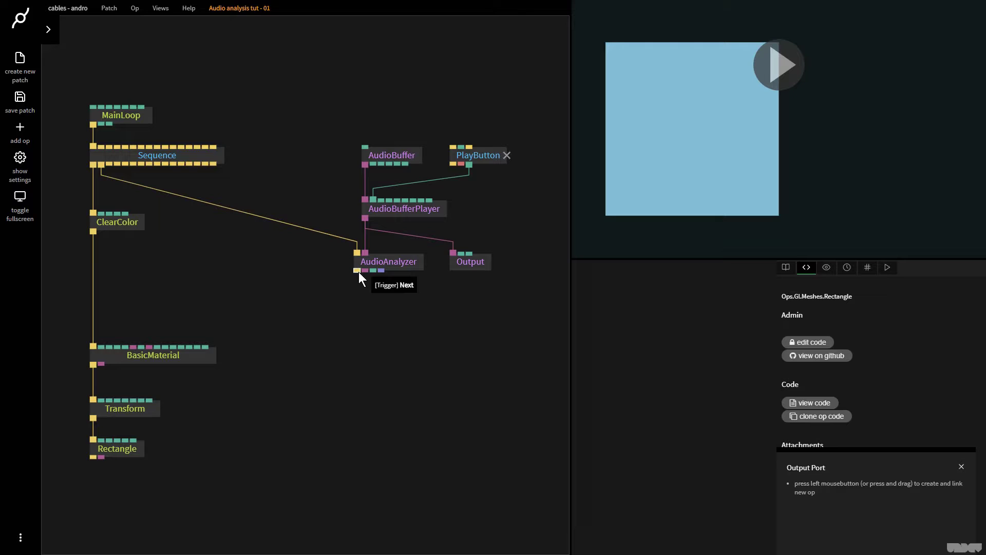
pyautogui.moveTo(355, 270); pyautogui.dragTo(363, 384)
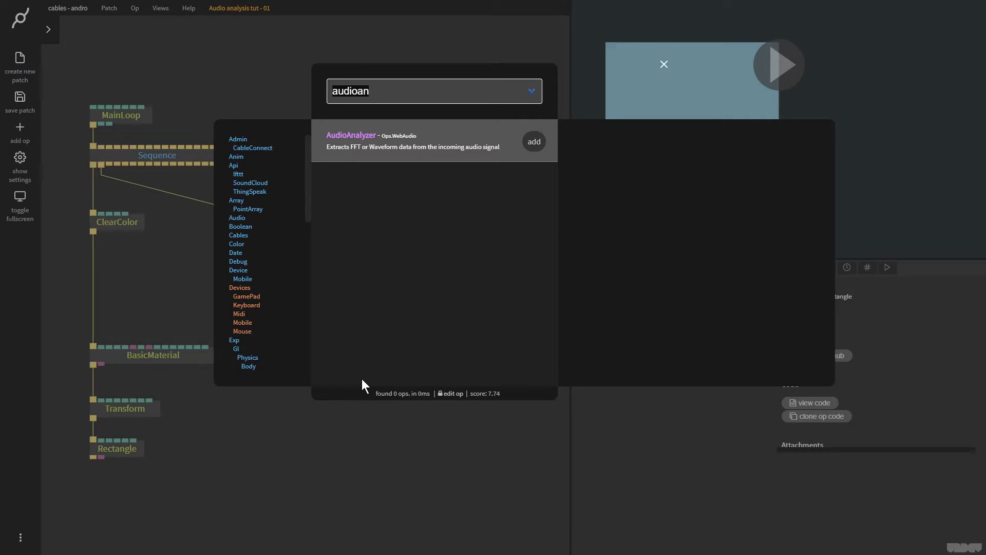
# Duplicate the BasicMaterial–Transform–Rectangle chain and trigger the copy from AudioAnalyzer
pyautogui.press('Escape')
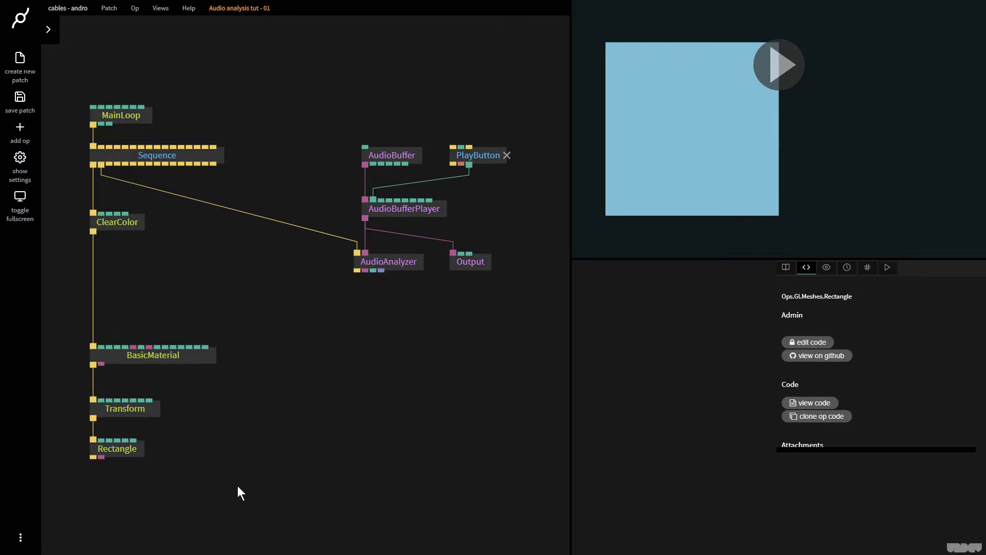
pyautogui.moveTo(237, 485); pyautogui.dragTo(74, 317)
pyautogui.hotkey('ctrl', 'c')
pyautogui.click(304, 346)
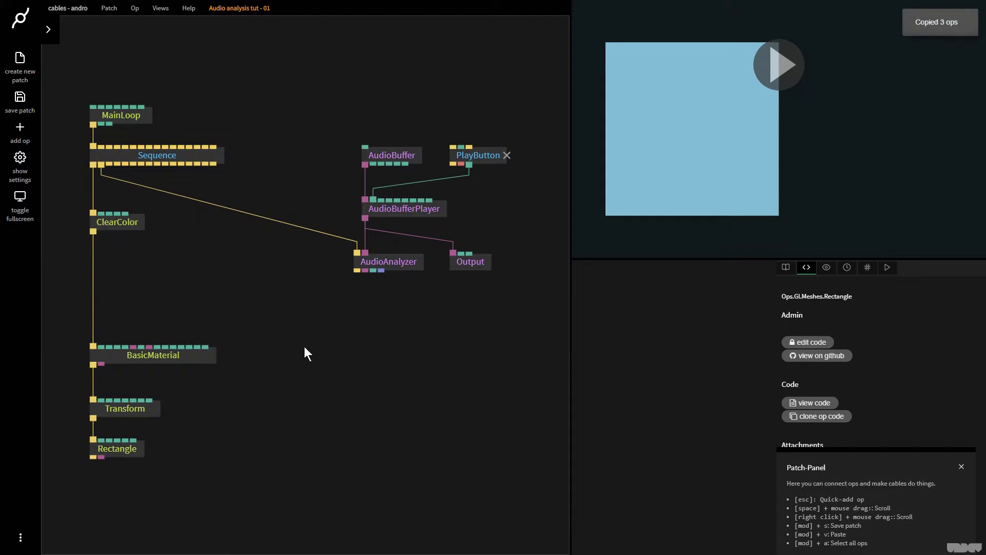
pyautogui.hotkey('ctrl', 'v')
pyautogui.moveTo(323, 352); pyautogui.dragTo(370, 355)
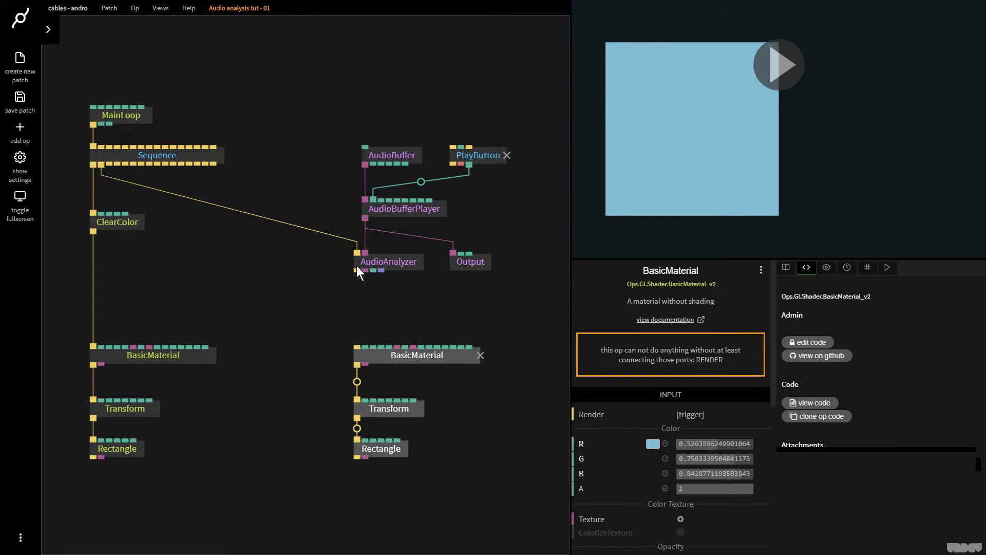
pyautogui.moveTo(355, 272); pyautogui.dragTo(358, 347)
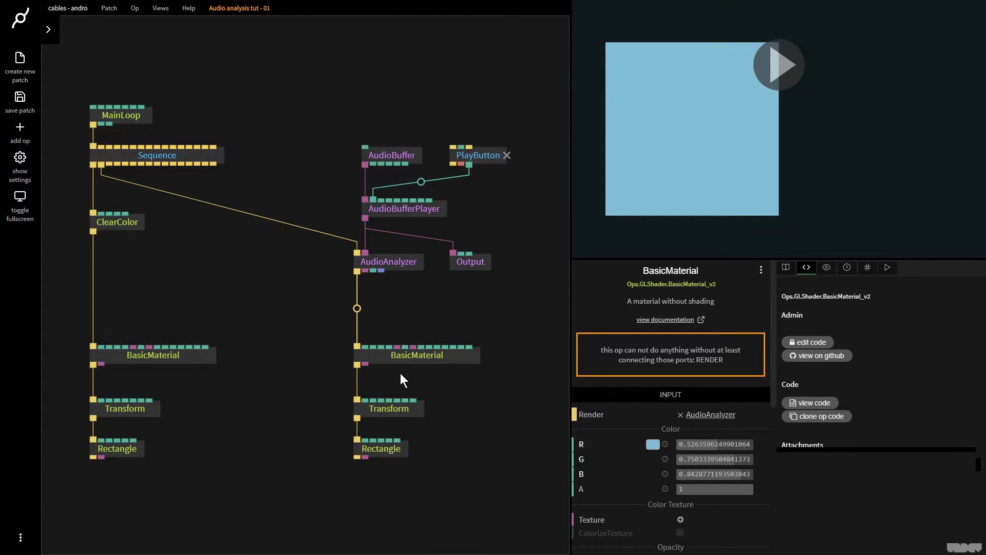
# Set the second Transform's PosX to 0.75 to move its square right
pyautogui.click(393, 414)
pyautogui.moveTo(688, 401); pyautogui.dragTo(724, 401)
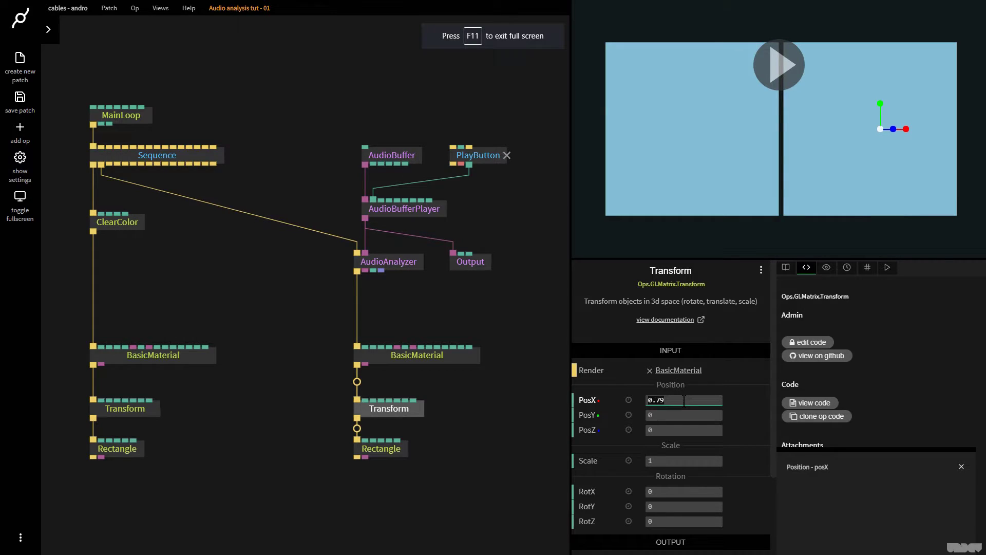
pyautogui.press('BackSpace')
pyautogui.write('5')
# Move both material–transform–rectangle chains lower in the patch
pyautogui.moveTo(475, 479); pyautogui.dragTo(304, 334)
pyautogui.moveTo(388, 359); pyautogui.dragTo(387, 396)
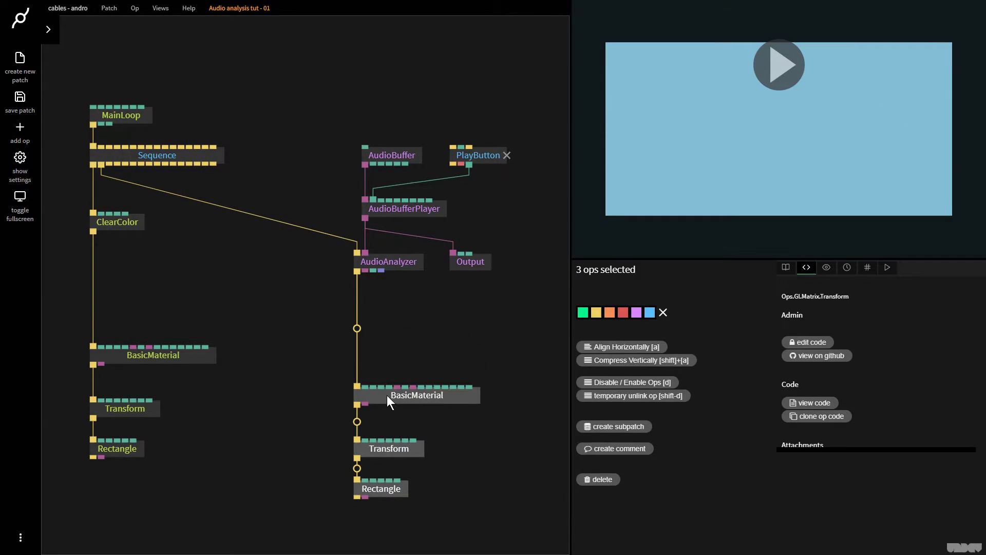
pyautogui.moveTo(248, 491); pyautogui.dragTo(59, 331)
pyautogui.moveTo(128, 351); pyautogui.dragTo(128, 393)
# Add a Graph op triggered by AudioAnalyzer, placed above the second BasicMaterial
pyautogui.click(392, 335)
pyautogui.press('Escape')
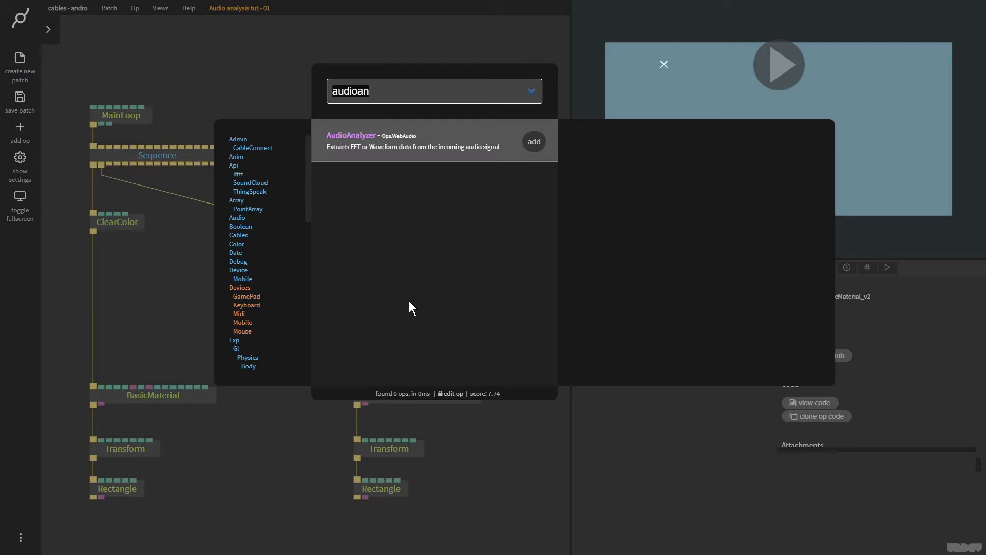
pyautogui.write('graph')
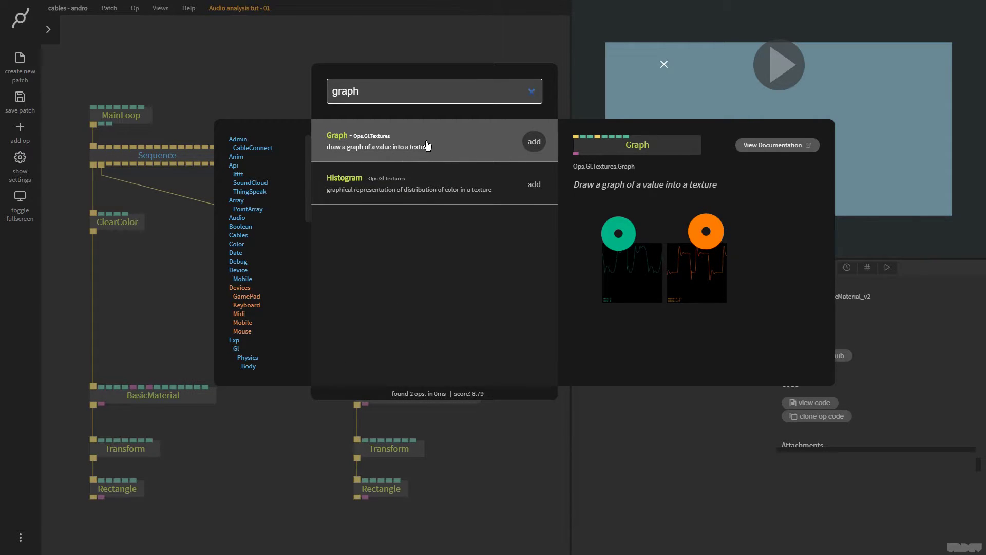
pyautogui.click(536, 141)
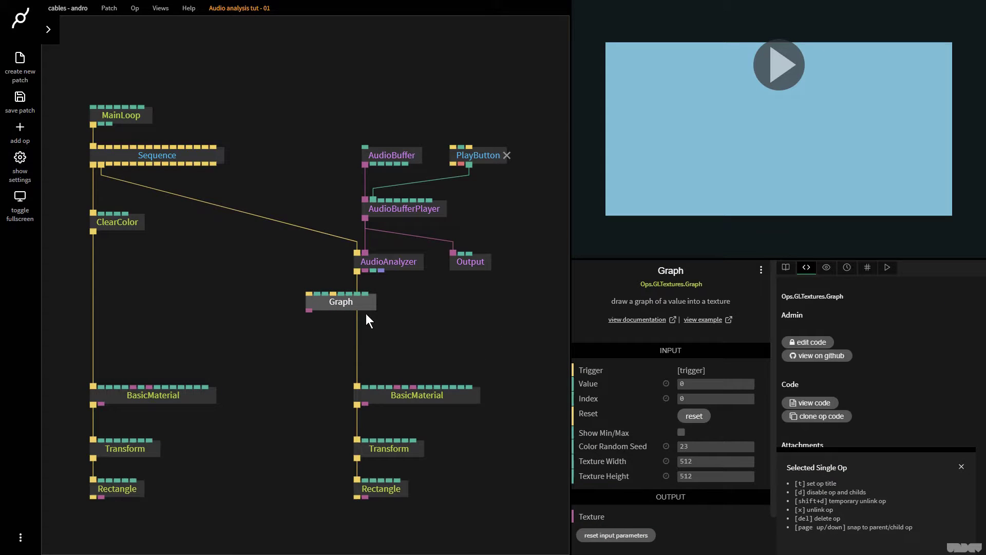
pyautogui.moveTo(366, 313); pyautogui.dragTo(449, 331)
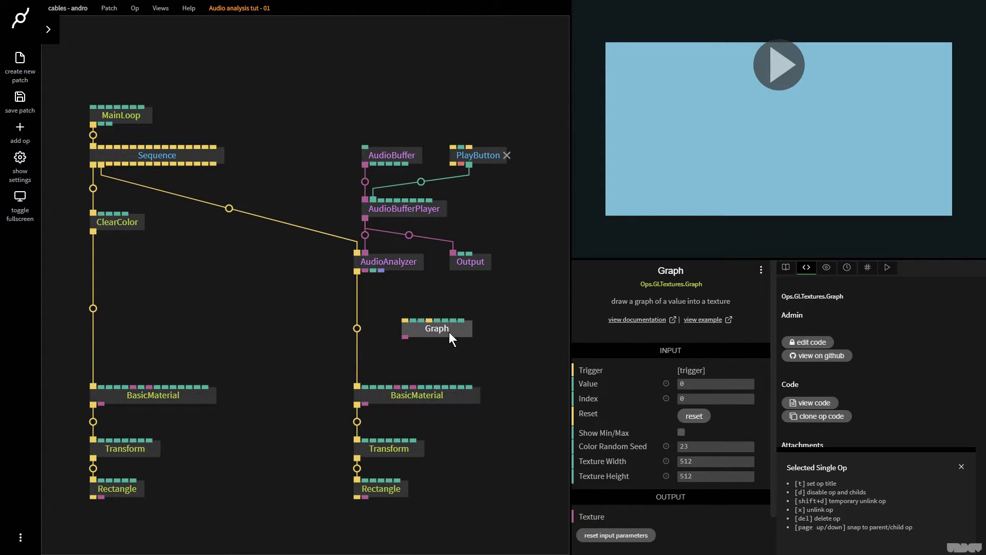
pyautogui.moveTo(358, 271); pyautogui.dragTo(396, 387)
pyautogui.moveTo(439, 329); pyautogui.dragTo(429, 355)
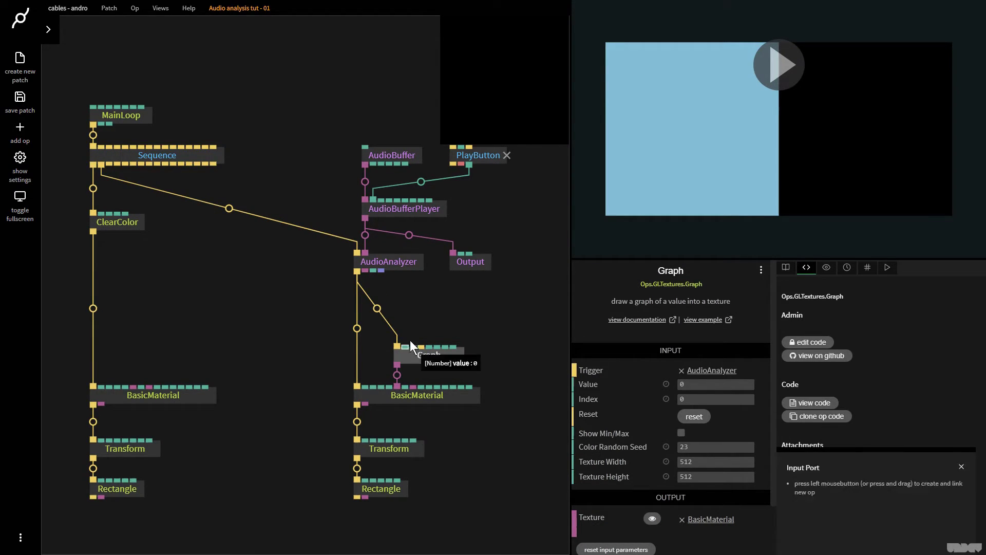
# Feed Average Volume into the Graph, play the track, and enable Show Min/Max (max 0.61)
pyautogui.moveTo(371, 272); pyautogui.dragTo(405, 347)
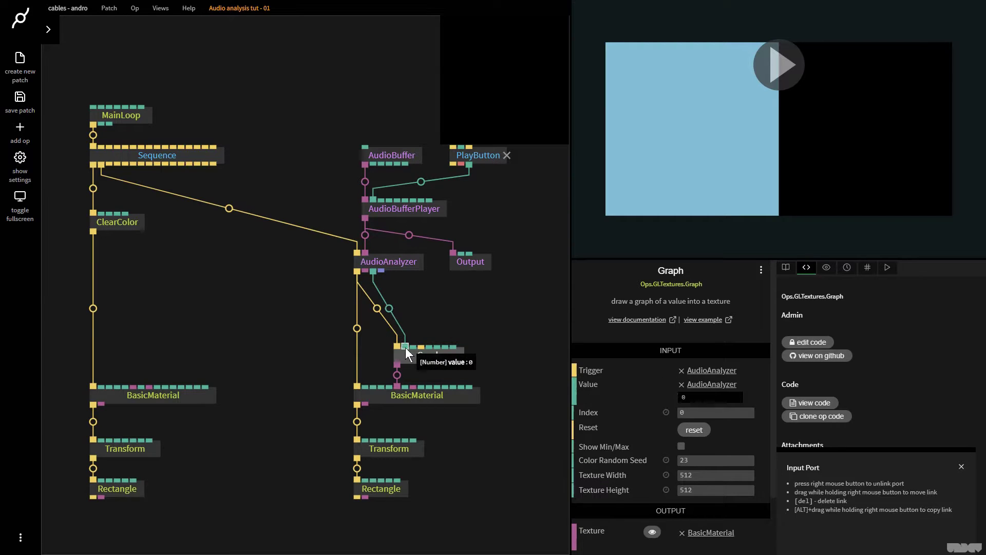
pyautogui.click(786, 74)
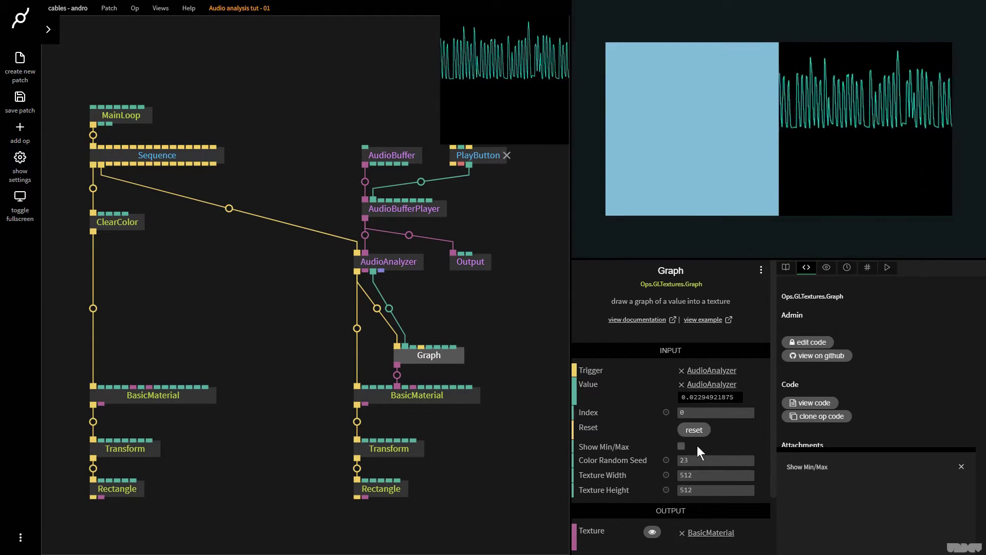
pyautogui.click(681, 446)
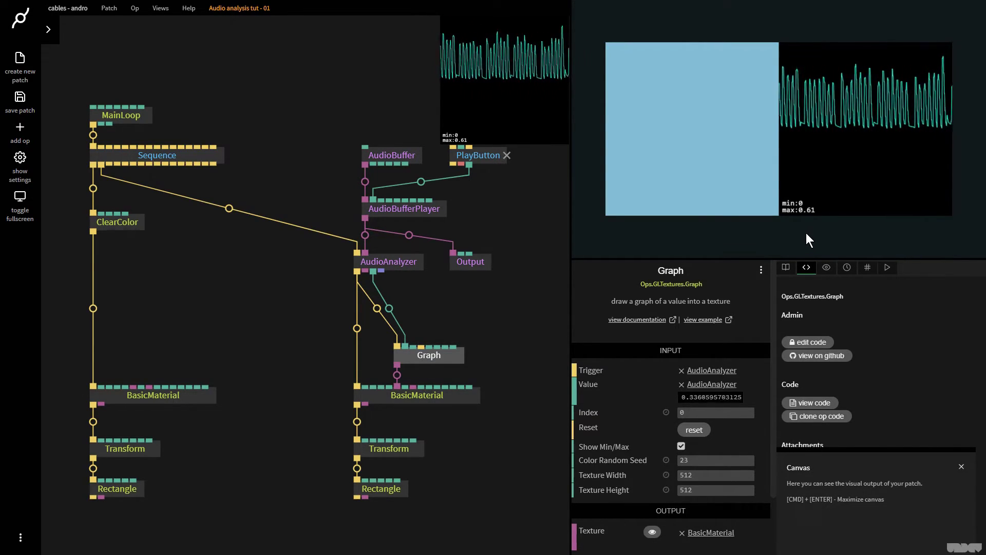
pyautogui.click(482, 157)
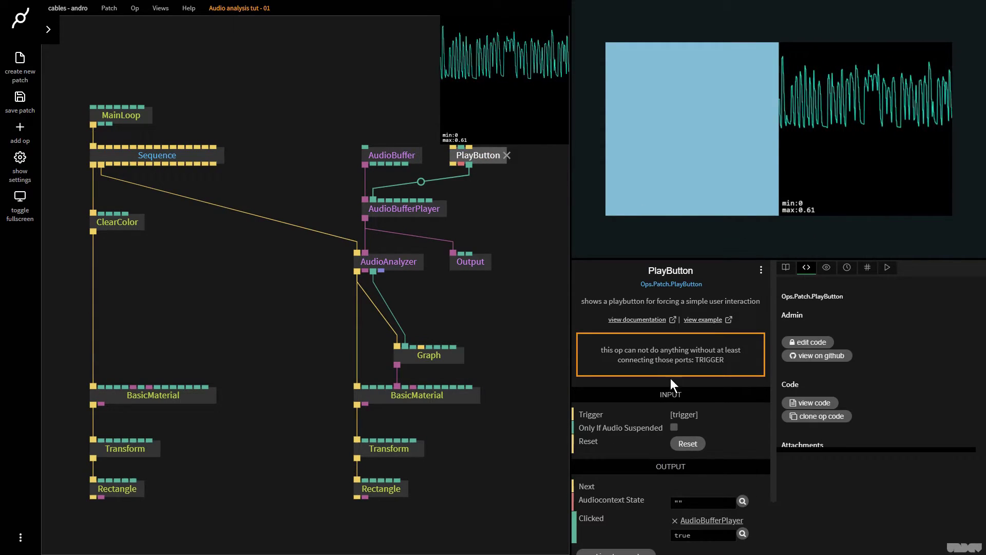
# Stop playback and route Average Volume into the left Transform's scale
pyautogui.click(687, 443)
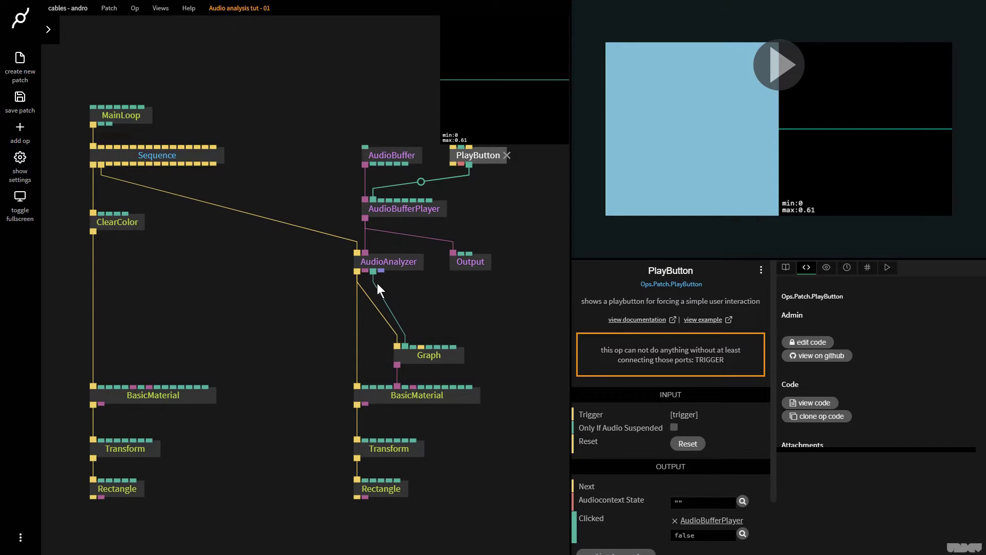
pyautogui.moveTo(142, 444); pyautogui.dragTo(138, 436)
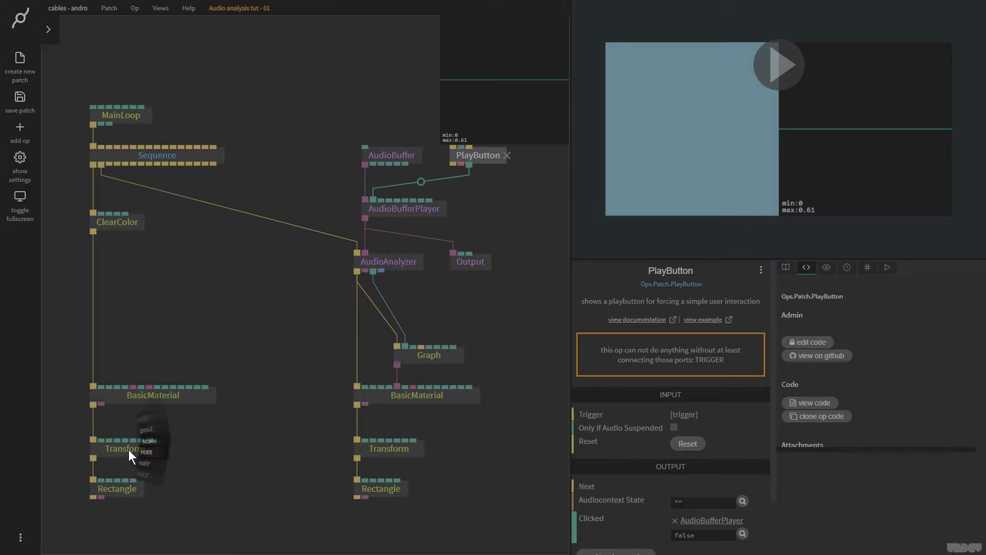
pyautogui.click(160, 447)
# Play the track to watch the left square pulse, then reset playback
pyautogui.click(399, 261)
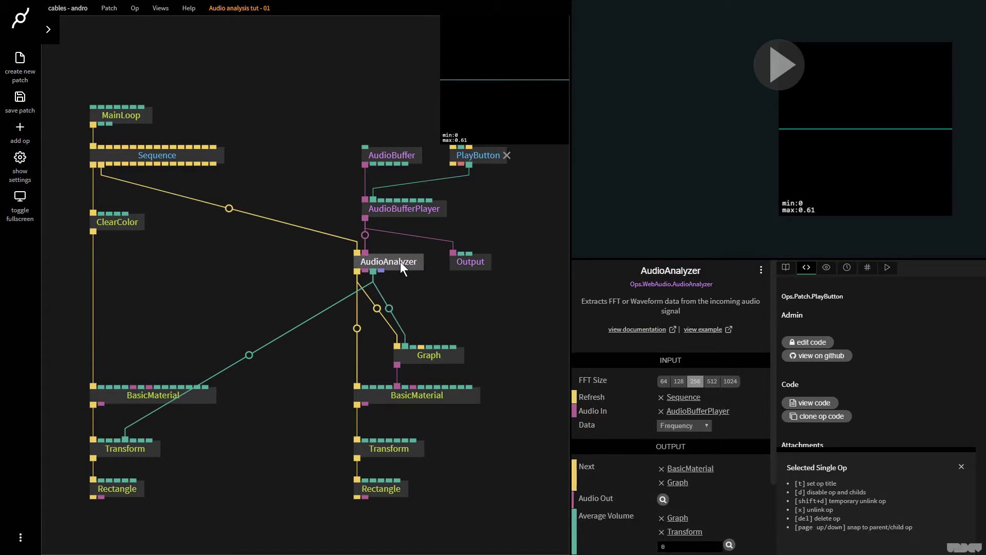
pyautogui.click(782, 71)
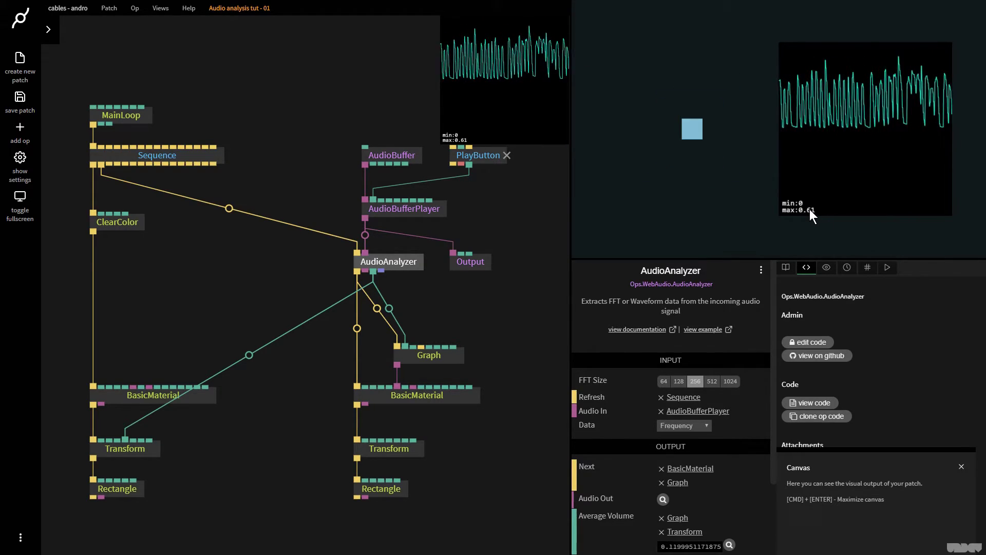
pyautogui.click(501, 160)
pyautogui.click(688, 444)
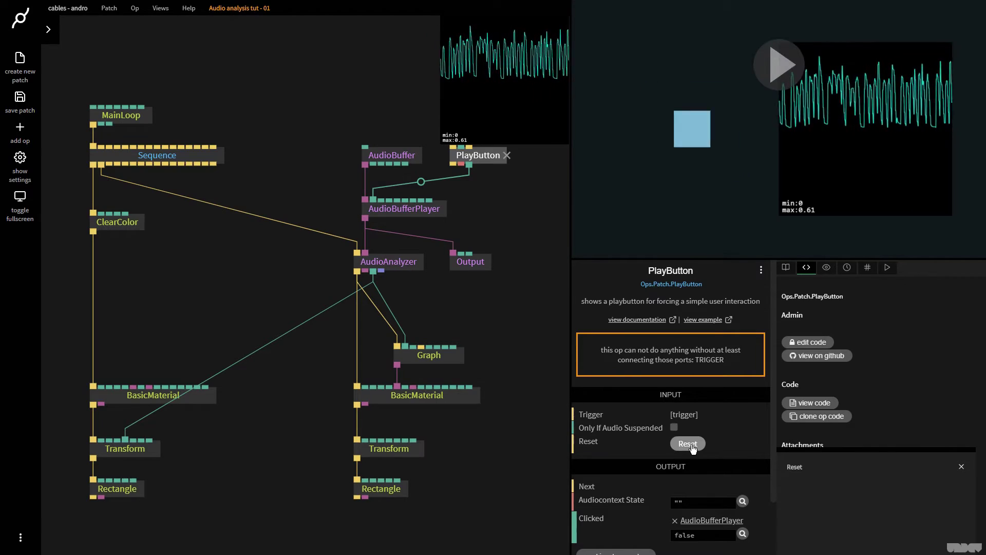
# Add a MapRange op fed by Average Volume with Old Max set to 0.61
pyautogui.click(504, 212)
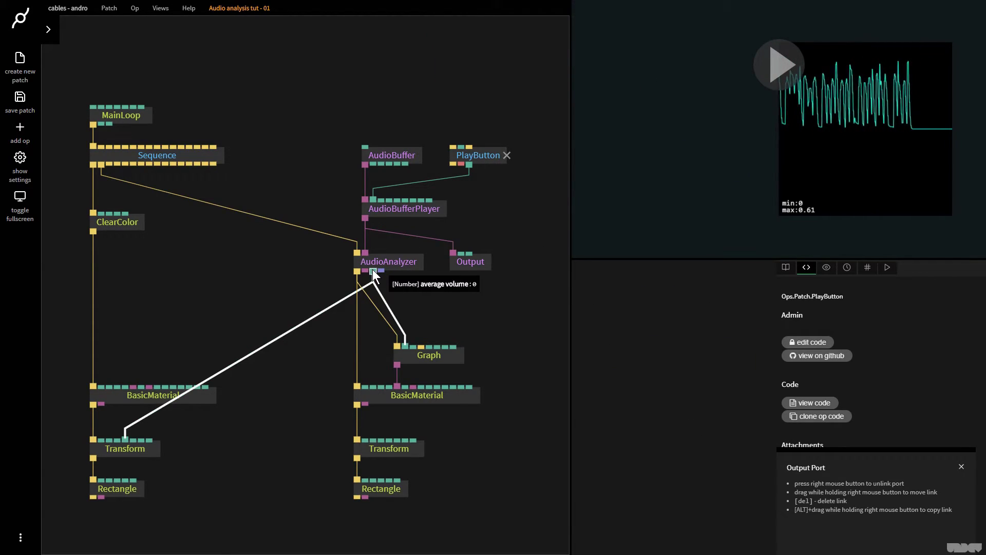
pyautogui.moveTo(373, 271); pyautogui.dragTo(448, 301)
pyautogui.write('map')
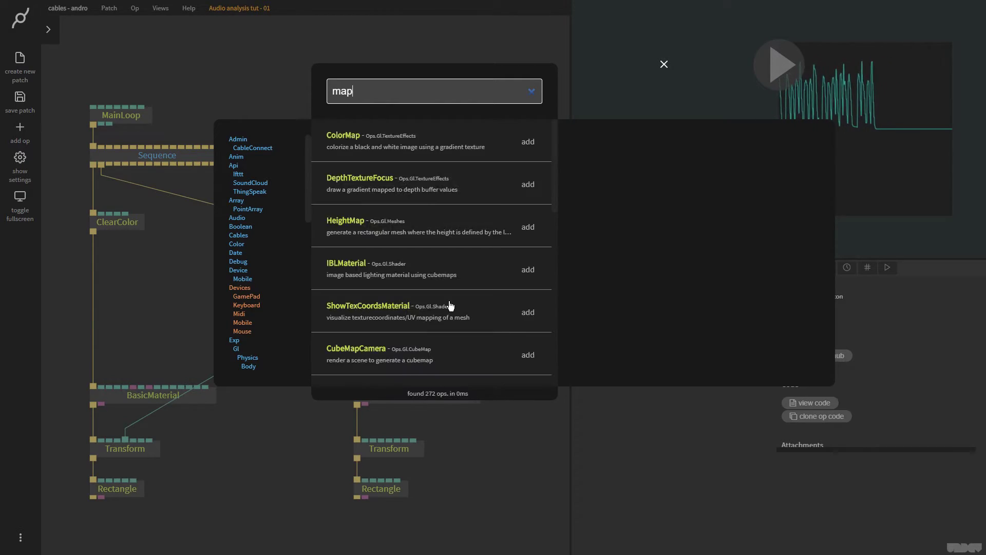
pyautogui.write('range')
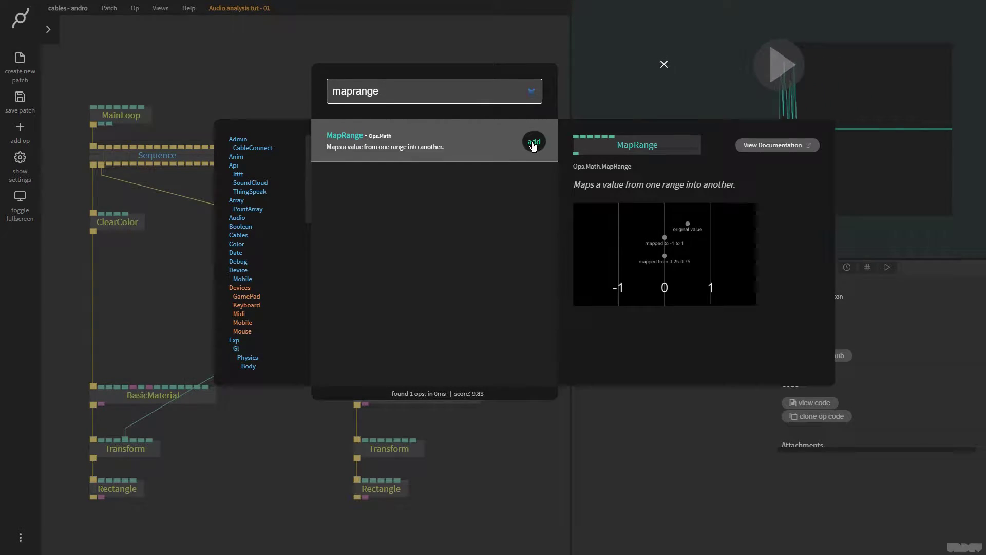
pyautogui.click(533, 143)
pyautogui.click(691, 429)
pyautogui.press('F11')
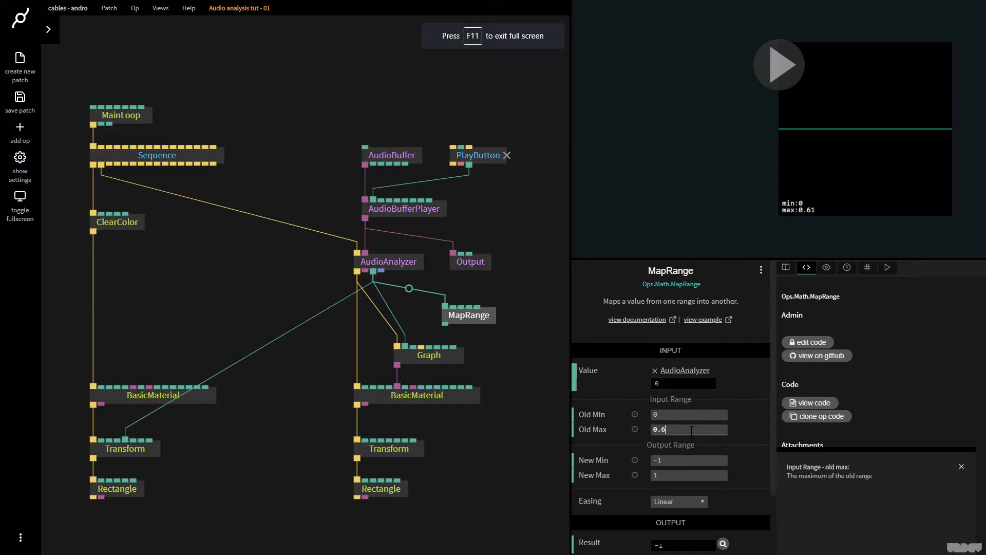
pyautogui.write('0.61')
pyautogui.press('Tab')
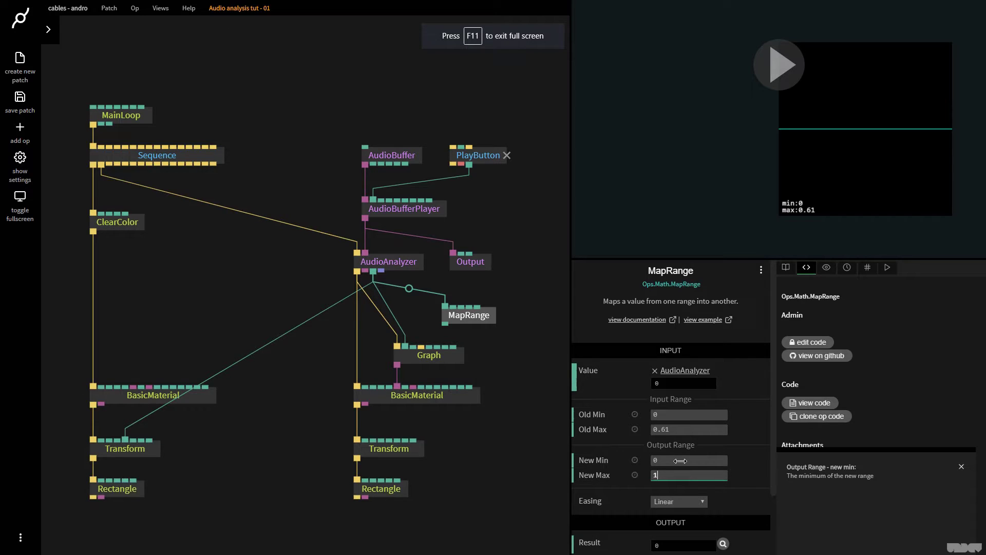
# Select a group of ops and move them lower to tidy the patch
pyautogui.click(553, 437)
pyautogui.scroll(-3, 522, 406)
pyautogui.moveTo(517, 433); pyautogui.dragTo(152, 279)
pyautogui.moveTo(200, 331); pyautogui.dragTo(195, 373)
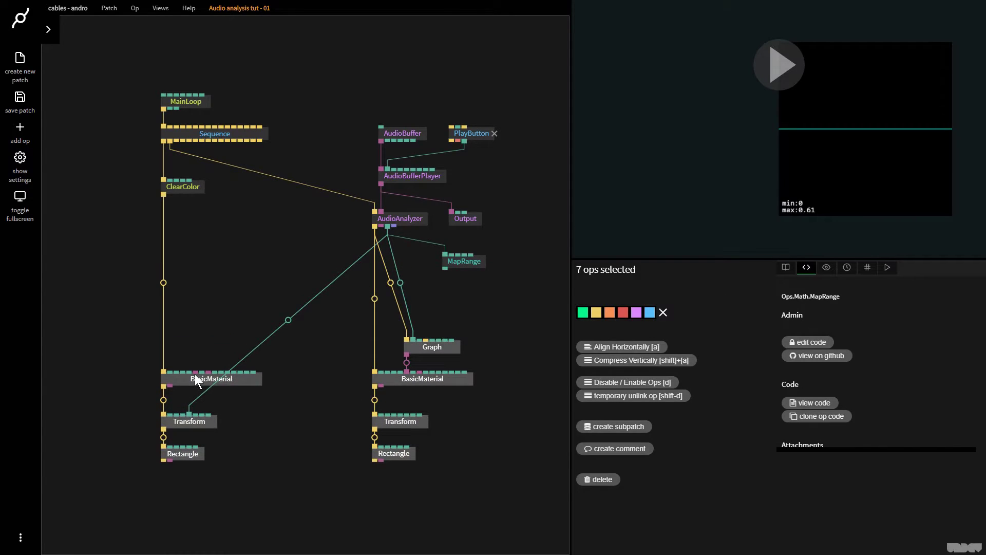
# Reroute MapRange's output to the Graph's Value and the left Transform's scale, replacing the audio links
pyautogui.click(477, 301)
pyautogui.click(462, 261)
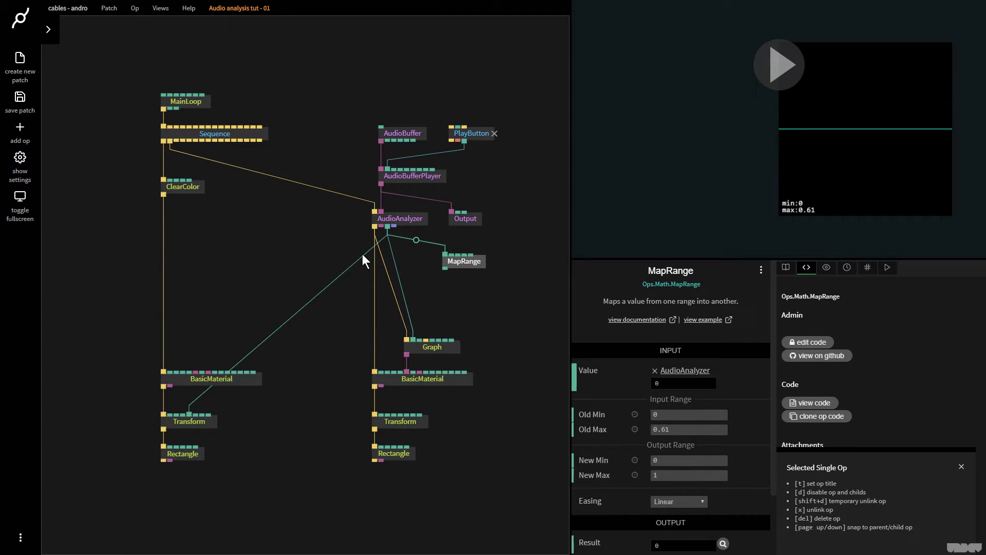
pyautogui.click(246, 381)
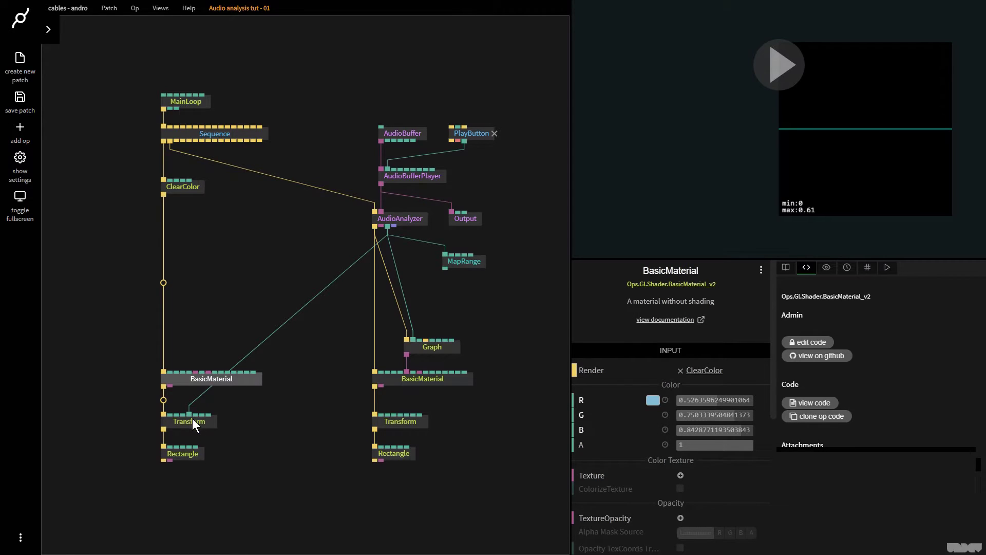
pyautogui.moveTo(189, 414); pyautogui.dragTo(417, 281)
pyautogui.moveTo(414, 341)
pyautogui.mouseDown()
pyautogui.moveTo(453, 300)
pyautogui.moveTo(414, 338)
pyautogui.mouseUp()
pyautogui.moveTo(418, 277)
pyautogui.mouseDown()
pyautogui.moveTo(199, 419)
pyautogui.moveTo(230, 384)
pyautogui.mouseUp()
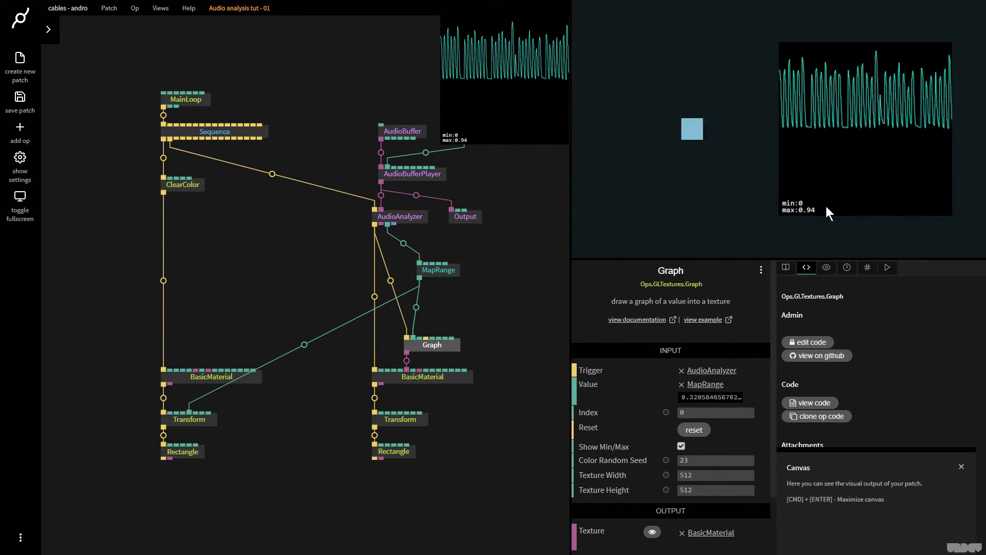
pyautogui.scroll(1, 476, 166)
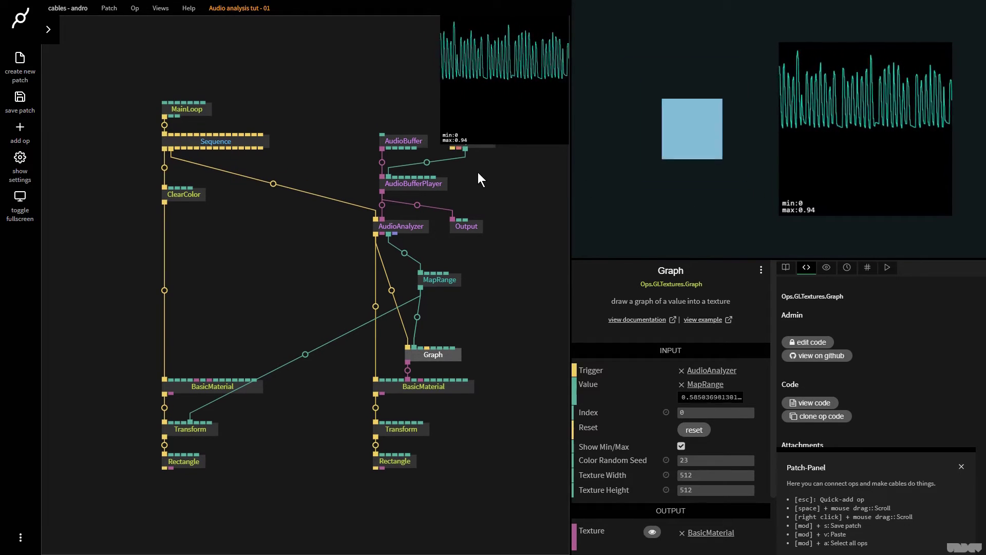
pyautogui.click(481, 141)
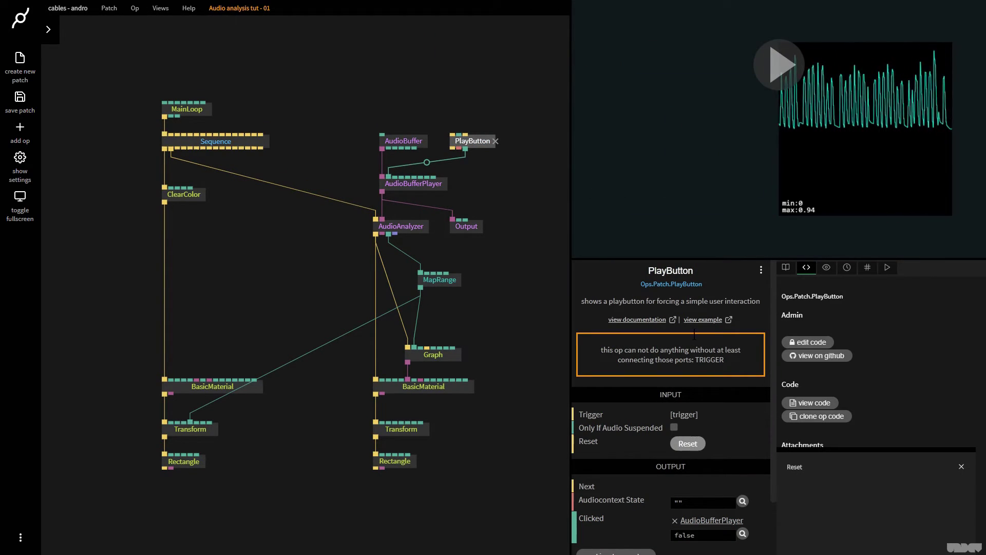
# Add a Smooth op and place it near the MapRange–Graph cable
pyautogui.click(438, 297)
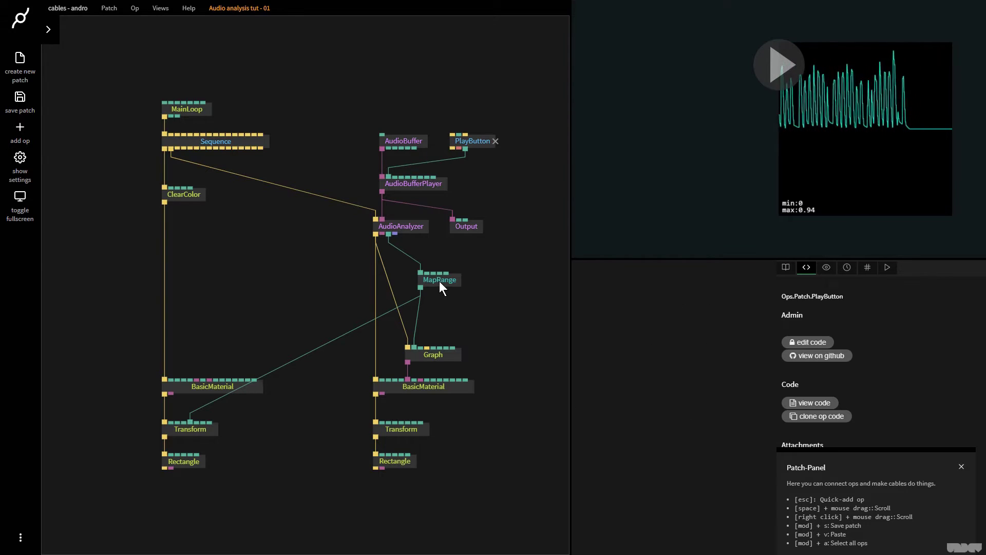
pyautogui.moveTo(440, 282); pyautogui.dragTo(433, 271)
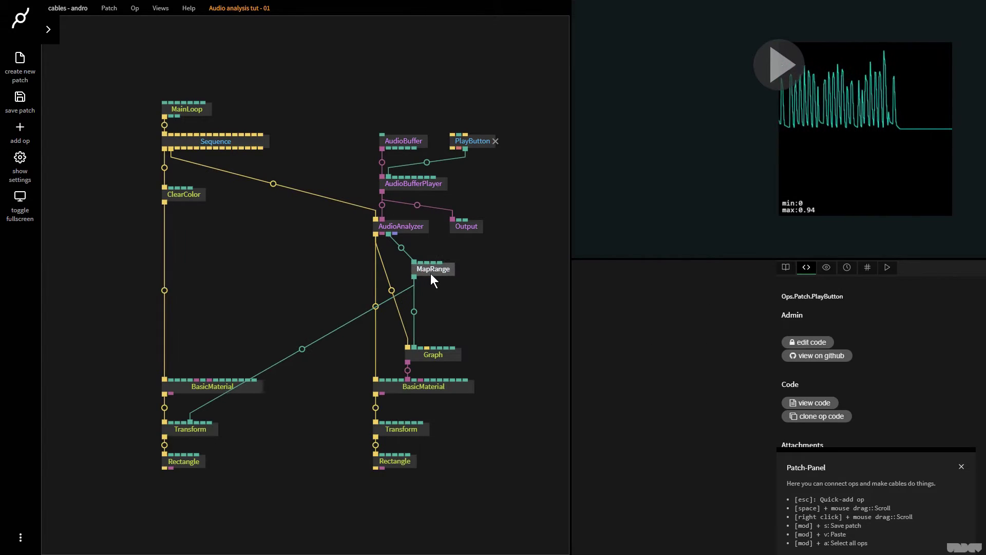
pyautogui.click(461, 303)
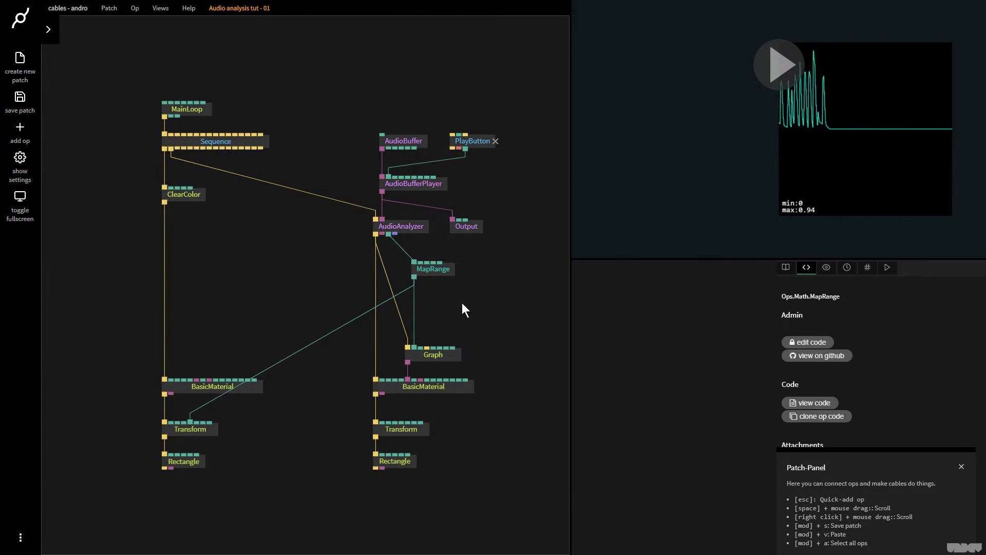
pyautogui.press('Escape')
pyautogui.write('smooth')
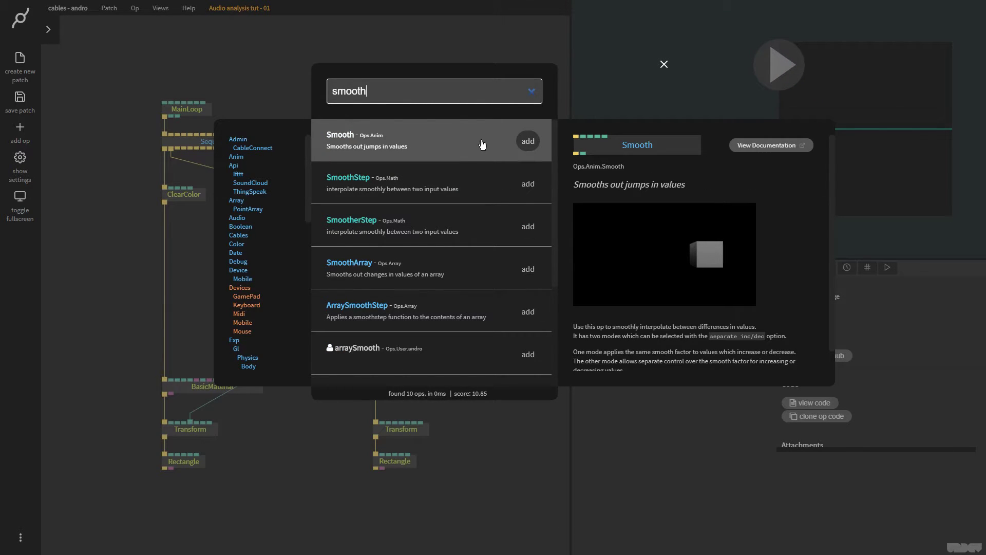
pyautogui.click(528, 142)
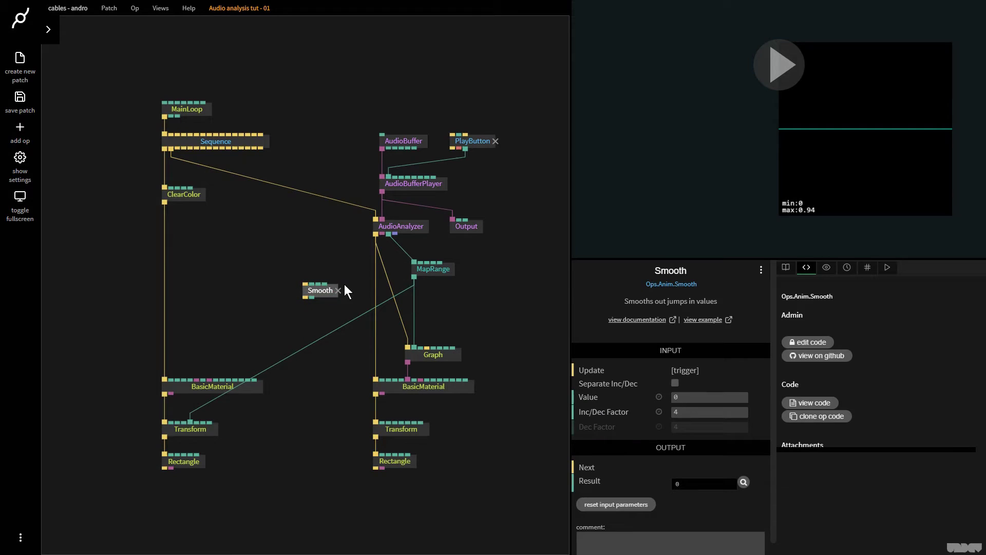
pyautogui.moveTo(336, 287); pyautogui.dragTo(452, 310)
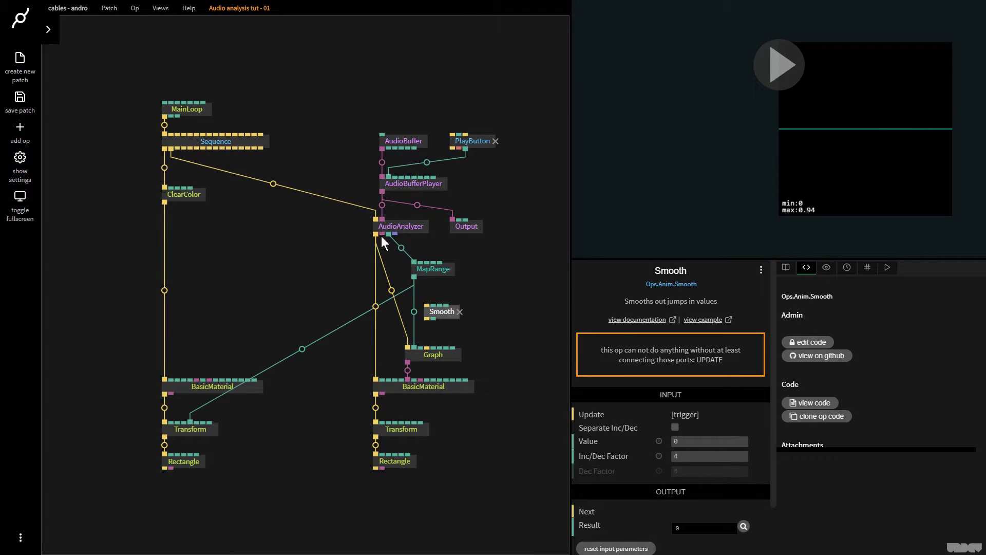
# Chain AudioAnalyzer's trigger through Smooth into Graph, and delete MapRange's links to Graph and Transform
pyautogui.moveTo(377, 237); pyautogui.dragTo(444, 311)
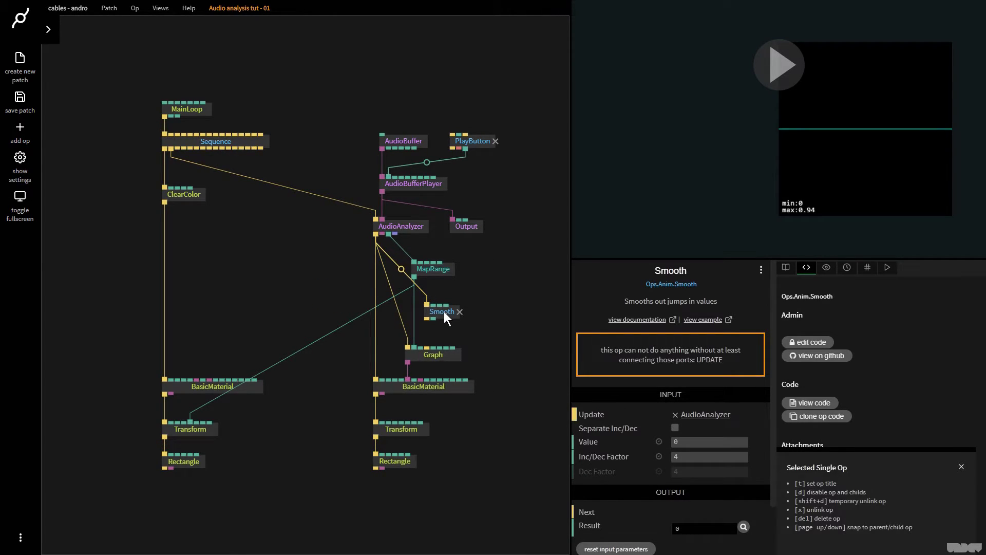
pyautogui.click(448, 352)
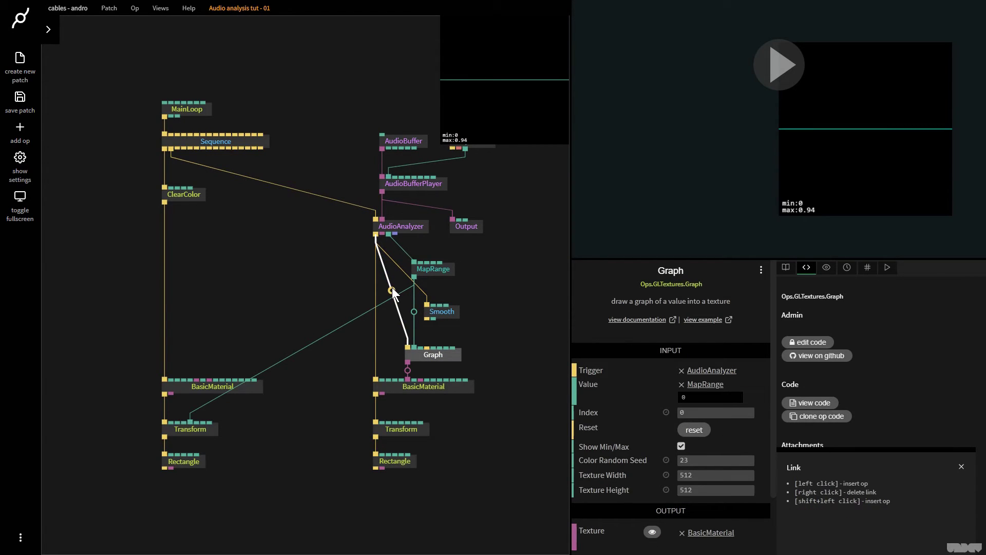
pyautogui.click(393, 288)
pyautogui.moveTo(427, 319)
pyautogui.mouseDown()
pyautogui.moveTo(408, 348)
pyautogui.moveTo(426, 315)
pyautogui.mouseUp()
pyautogui.click(411, 310)
pyautogui.click(433, 353)
pyautogui.rightClick(414, 346)
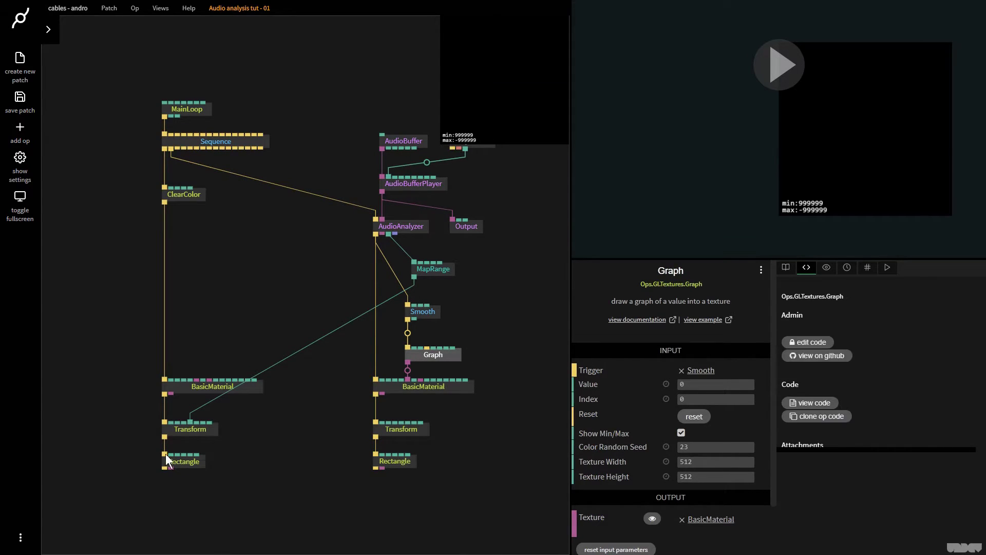
pyautogui.rightClick(191, 421)
# Feed MapRange into Smooth's Value, send Smooth's result to Graph and the left Transform, and play
pyautogui.click(312, 279)
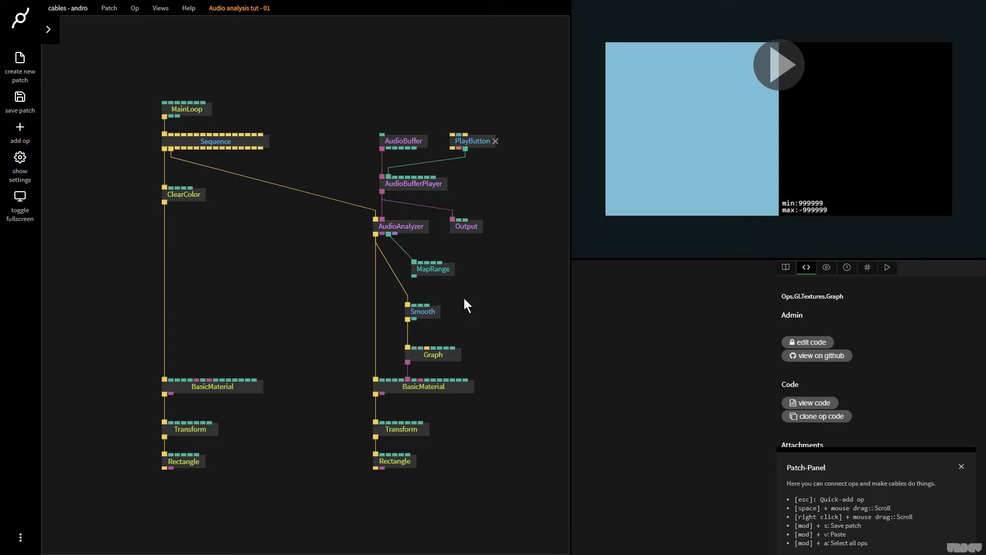
pyautogui.moveTo(449, 271); pyautogui.dragTo(446, 263)
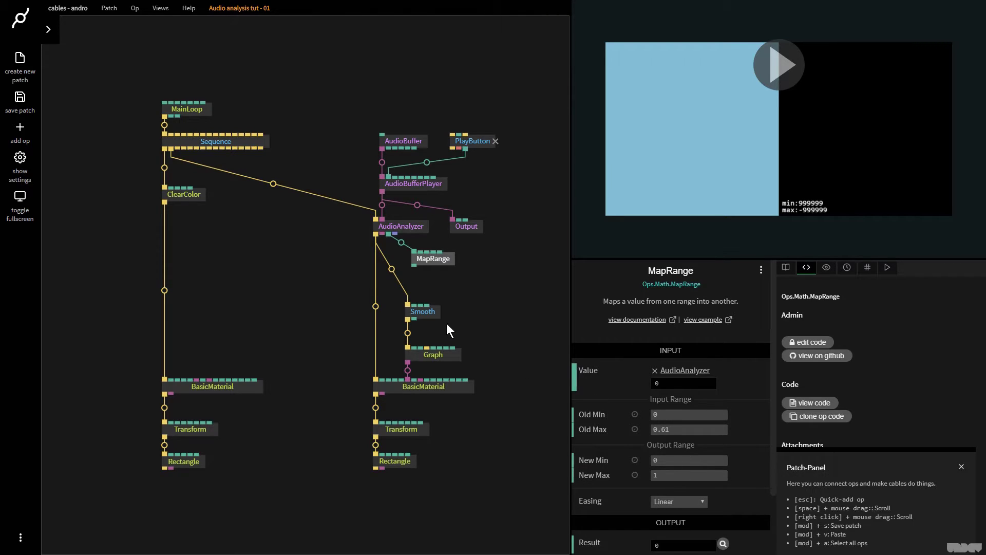
pyautogui.moveTo(417, 265); pyautogui.dragTo(446, 292)
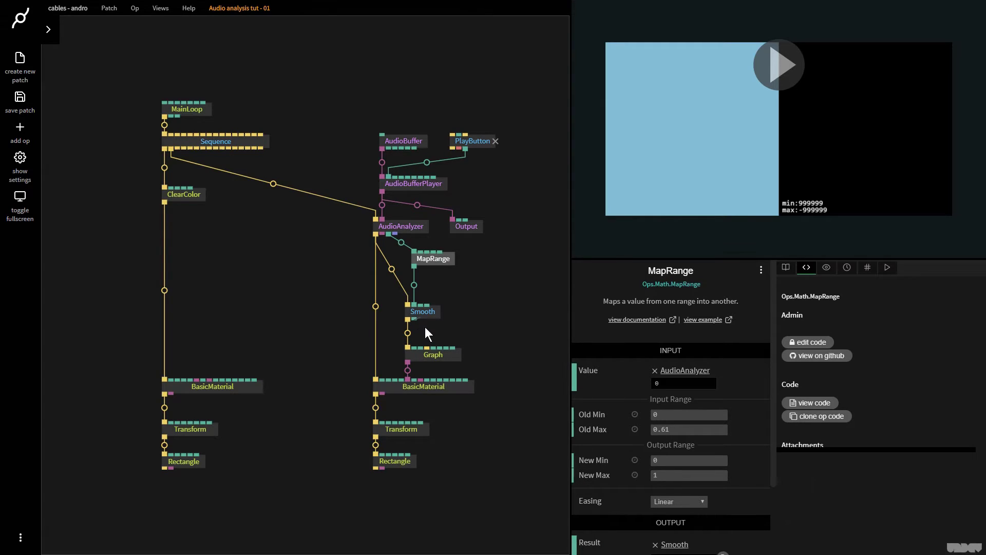
pyautogui.moveTo(433, 352); pyautogui.dragTo(475, 333)
pyautogui.moveTo(414, 319); pyautogui.dragTo(238, 432)
pyautogui.click(777, 63)
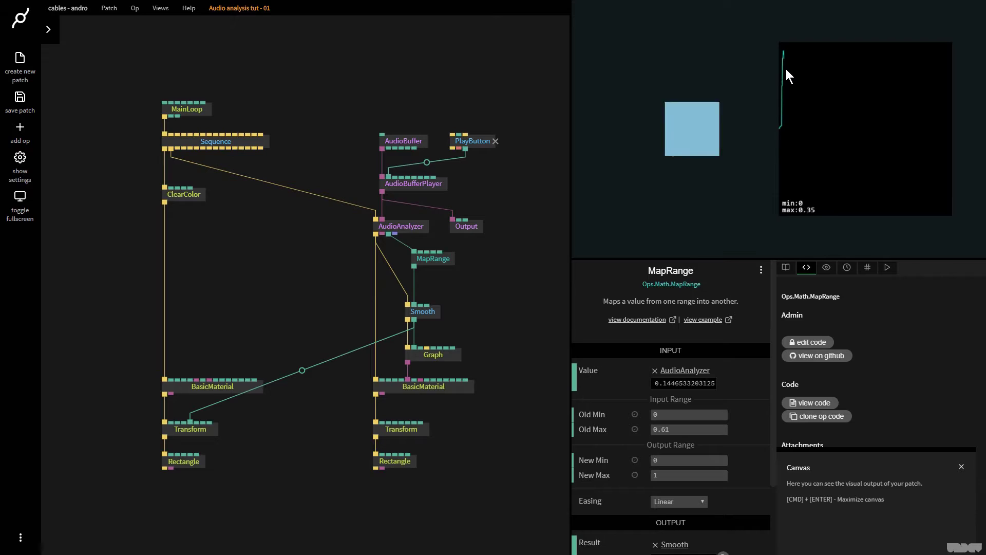
# Try Smooth's Inc/Dec Factor at 1 and 8, settling on 16
pyautogui.click(430, 310)
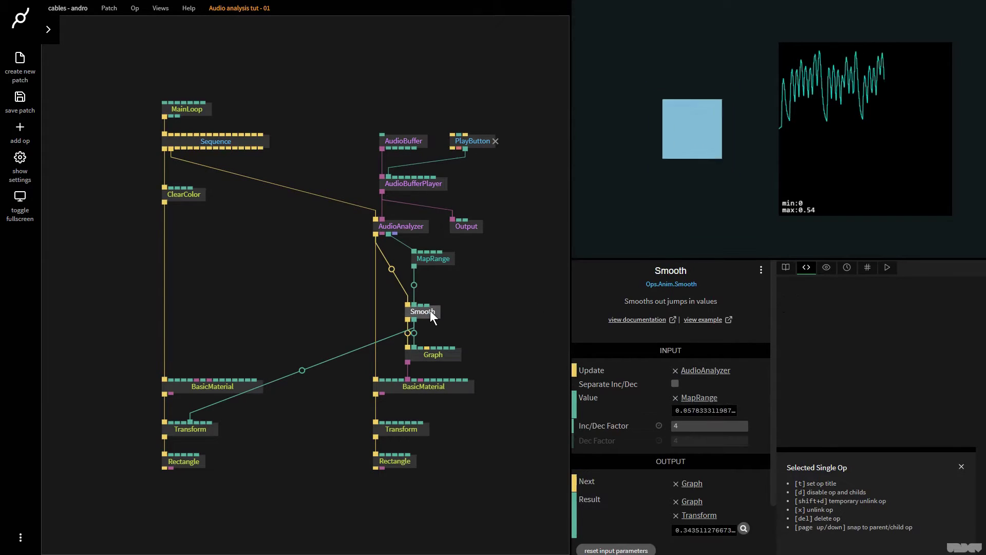
pyautogui.press('F11')
pyautogui.click(717, 427)
pyautogui.write('1')
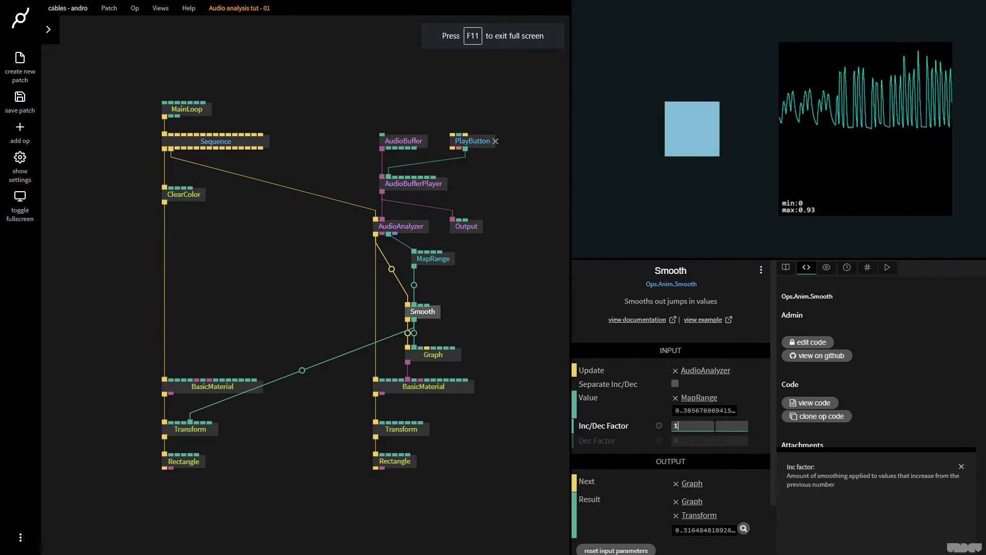
pyautogui.press('BackSpace')
pyautogui.write('8')
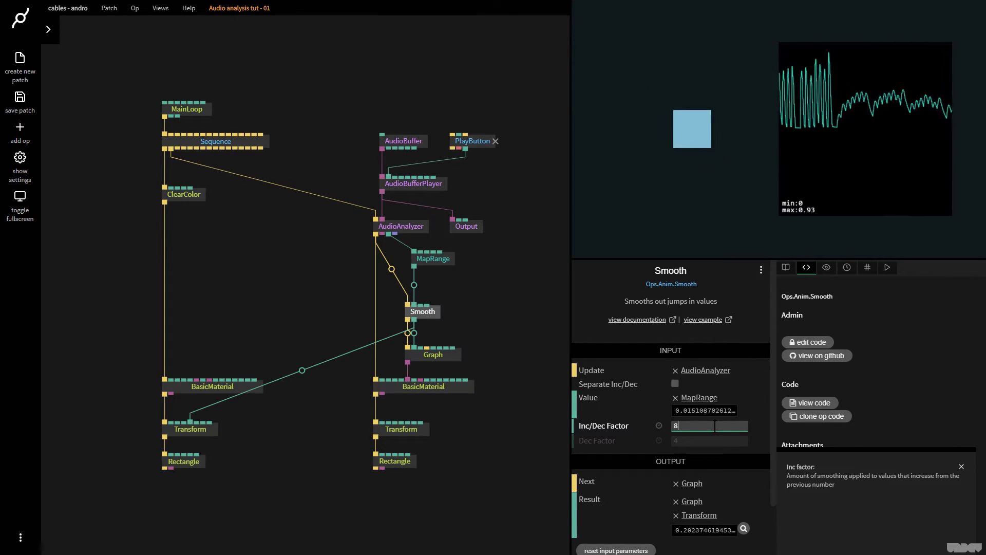
pyautogui.press('BackSpace')
pyautogui.write('16')
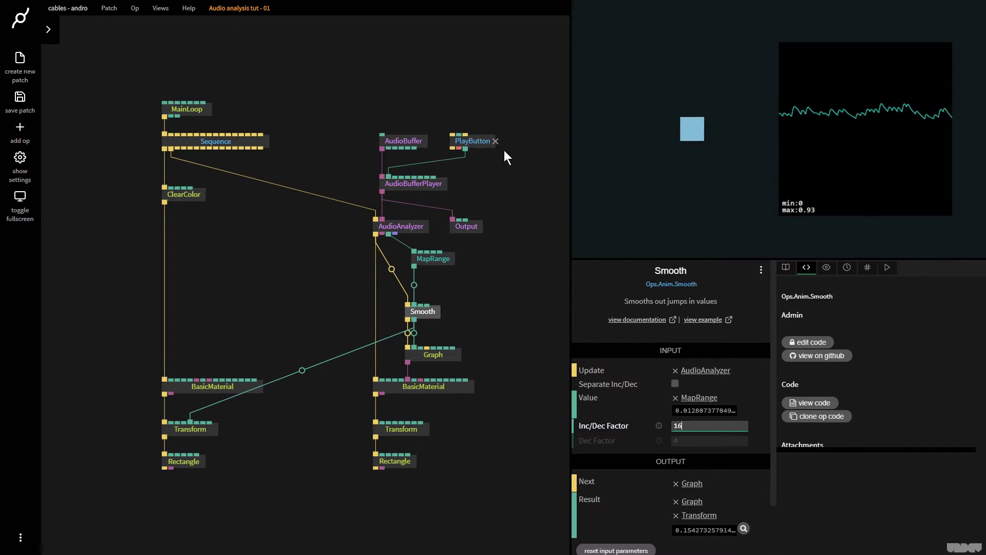
# Reset playback from the PlayButton op to stop the audio
pyautogui.click(473, 141)
pyautogui.click(688, 443)
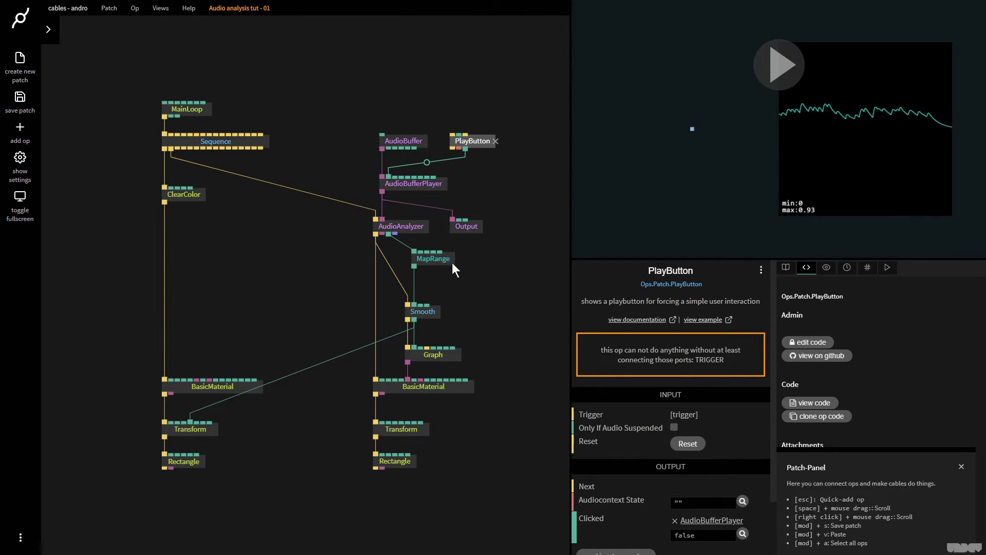
pyautogui.click(433, 312)
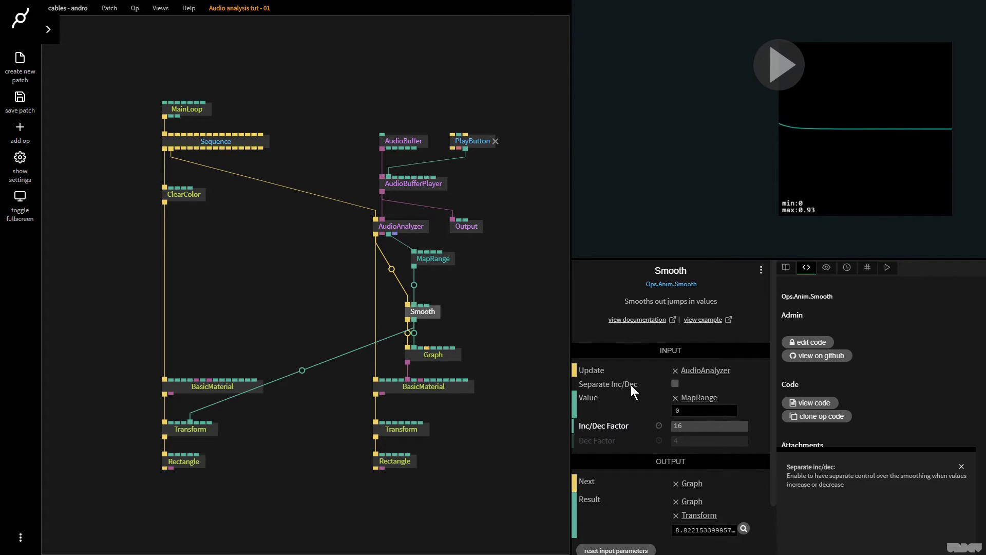
# Enable Separate Inc/Dec on Smooth with Inc and Dec Factors of 1, and restart playback
pyautogui.click(675, 384)
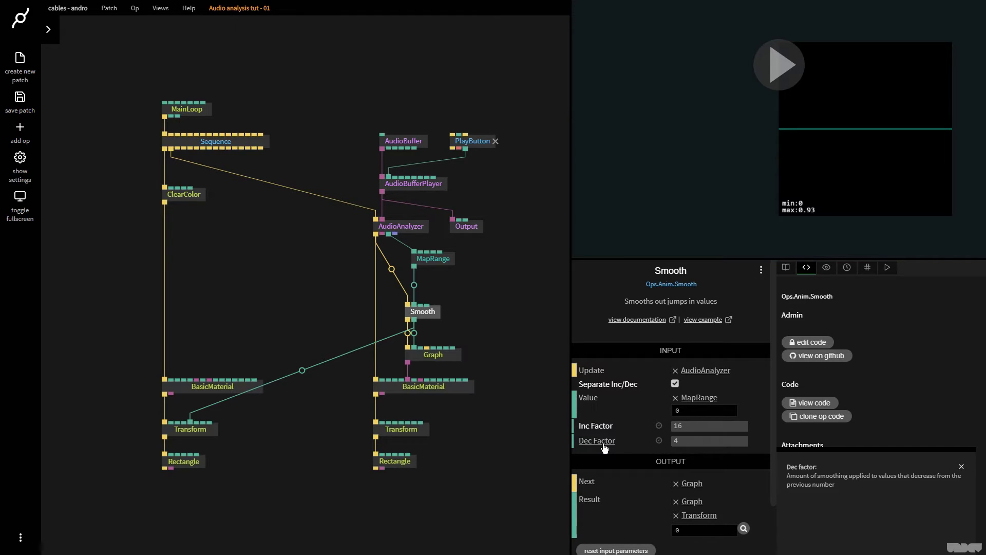
pyautogui.click(713, 427)
pyautogui.write('1')
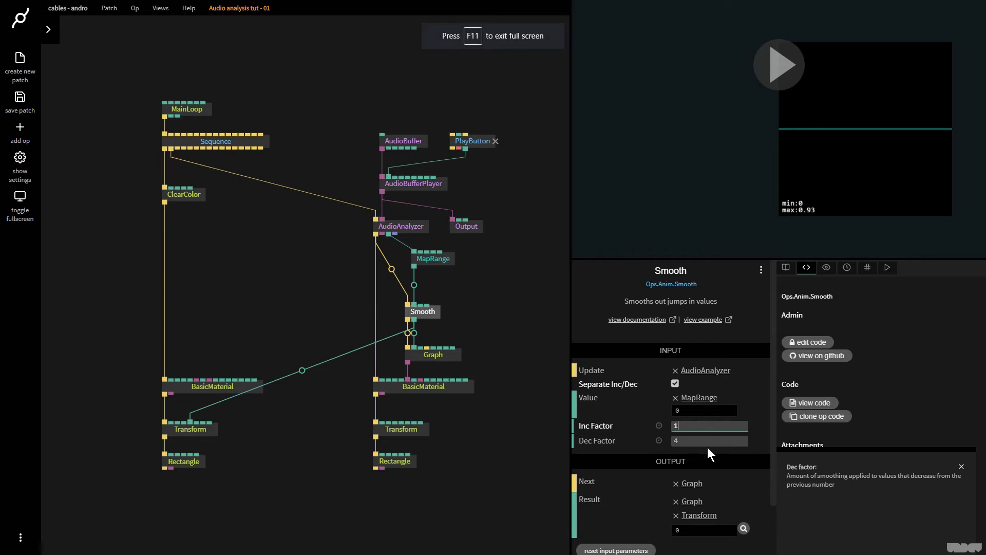
pyautogui.click(707, 440)
pyautogui.write('1')
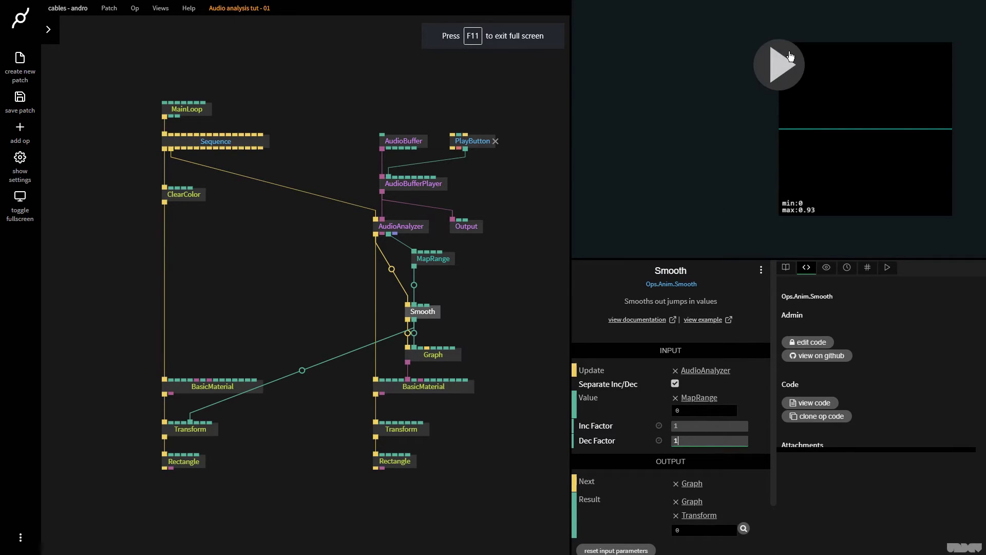
pyautogui.click(786, 66)
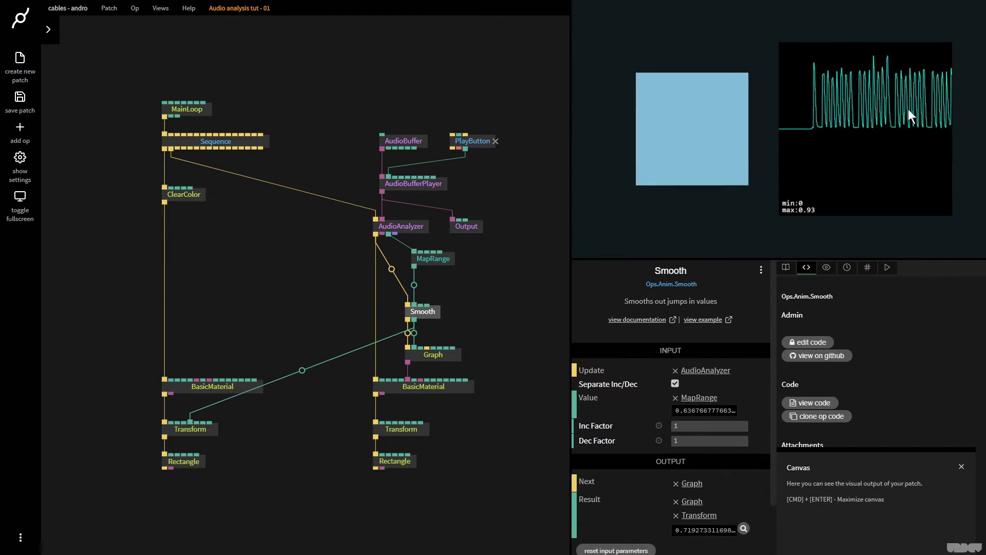
# Experiment with Smooth's Inc Factor at 8, 32 and 16 and Dec Factor at 4
pyautogui.click(706, 426)
pyautogui.write('8')
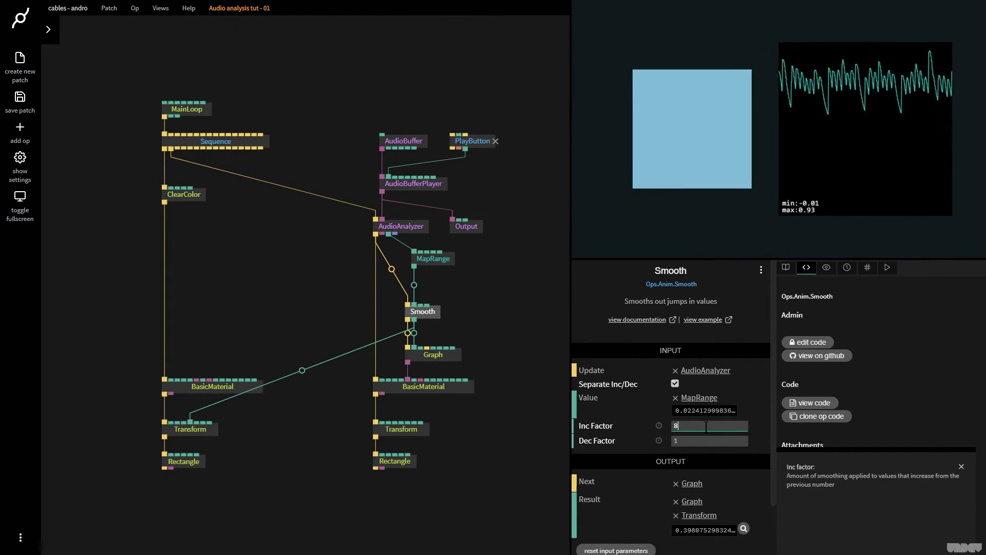
pyautogui.click(706, 426)
pyautogui.press('BackSpace')
pyautogui.write('32')
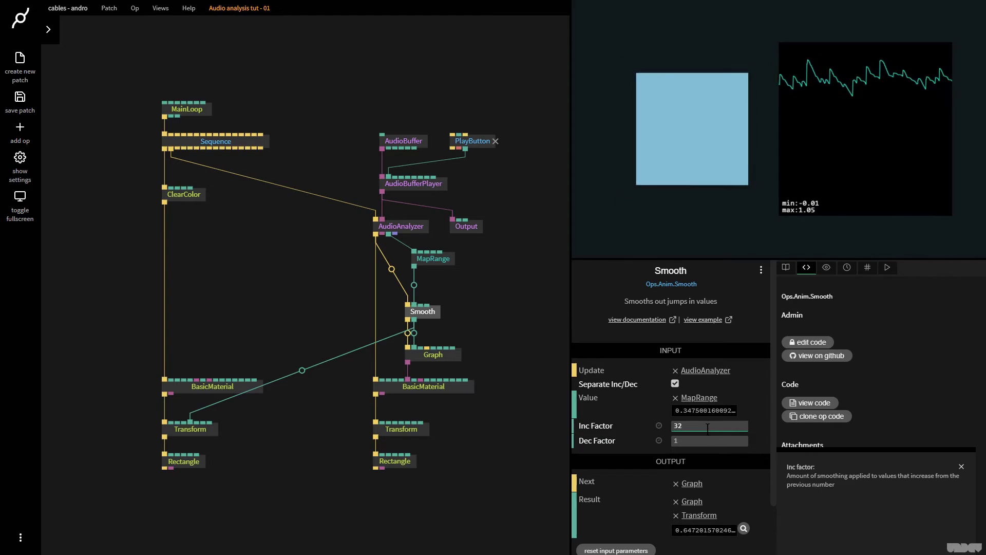
pyautogui.write('16')
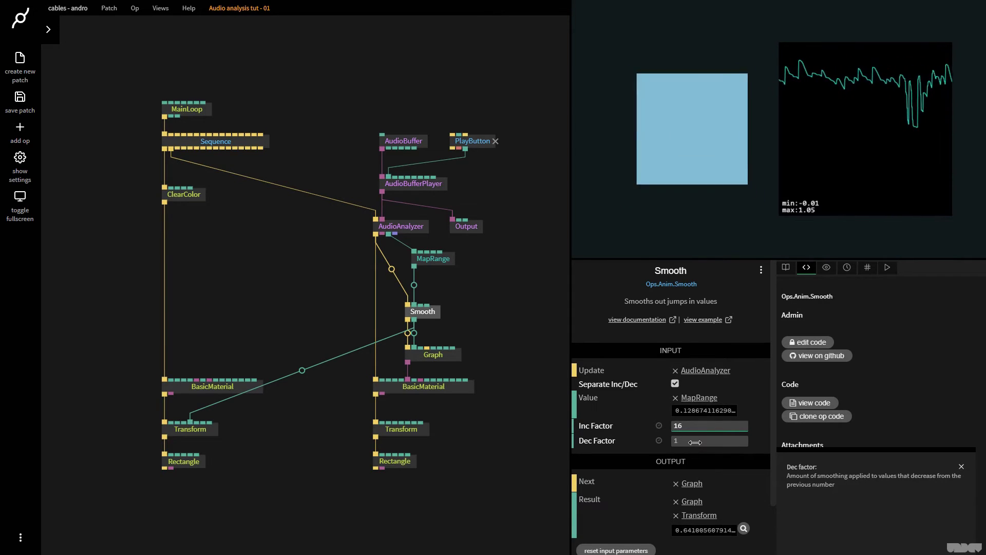
pyautogui.click(695, 441)
pyautogui.write('4')
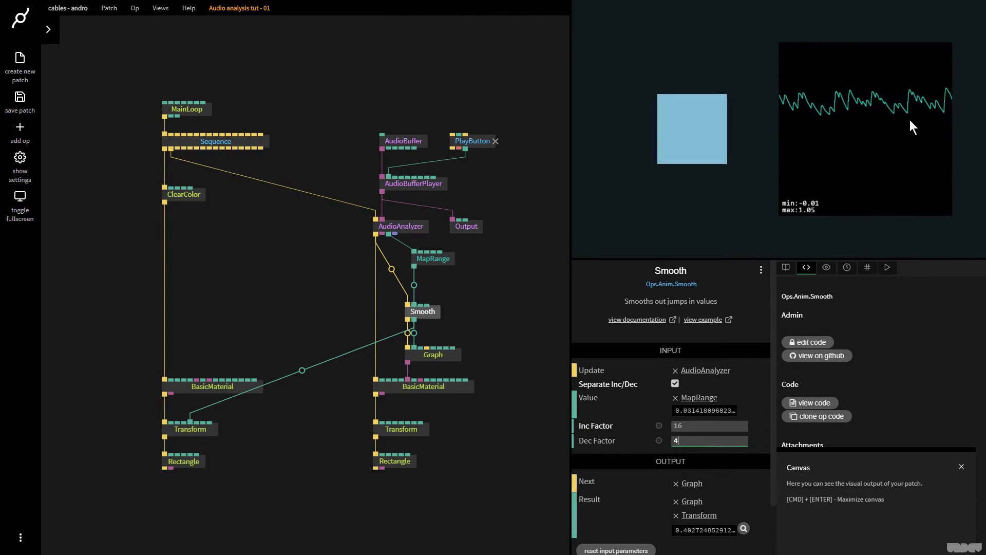
# Settle on Dec Factor 1 and Inc Factor 16 after retrying Inc values 32 and 8
pyautogui.click(719, 426)
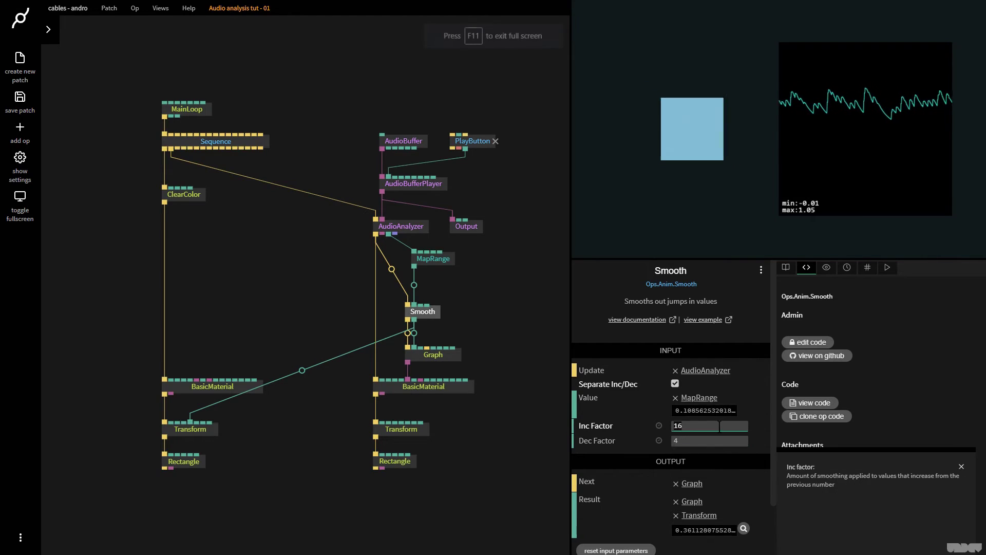
pyautogui.press('BackSpace')
pyautogui.press('BackSpace')
pyautogui.write('32')
pyautogui.press('Tab')
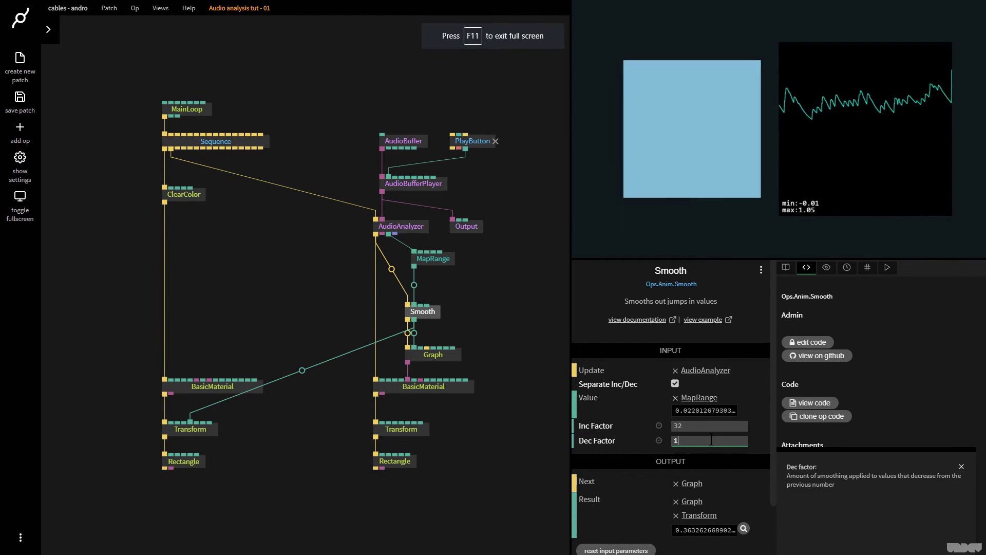
pyautogui.write('1')
pyautogui.click(711, 425)
pyautogui.press('BackSpace')
pyautogui.press('BackSpace')
pyautogui.write('8')
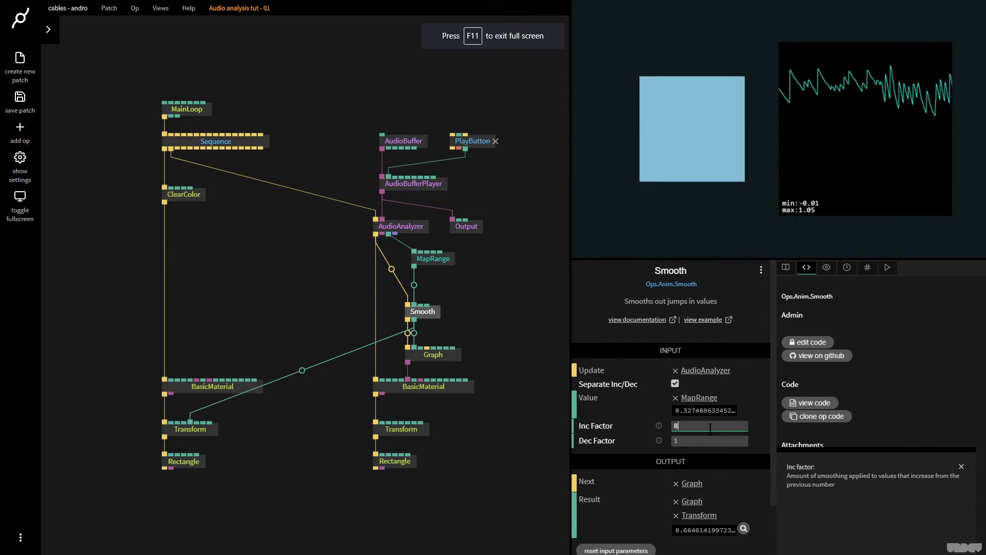
pyautogui.press('BackSpace')
pyautogui.write('16')
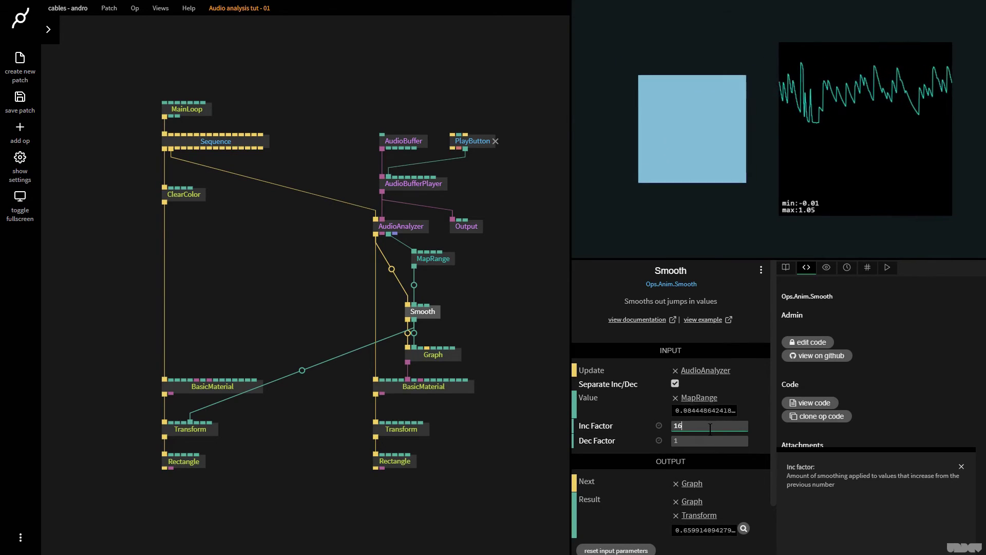
# Reset playback from the PlayButton op, then review AudioAnalyzer, MapRange and Smooth settings
pyautogui.click(481, 145)
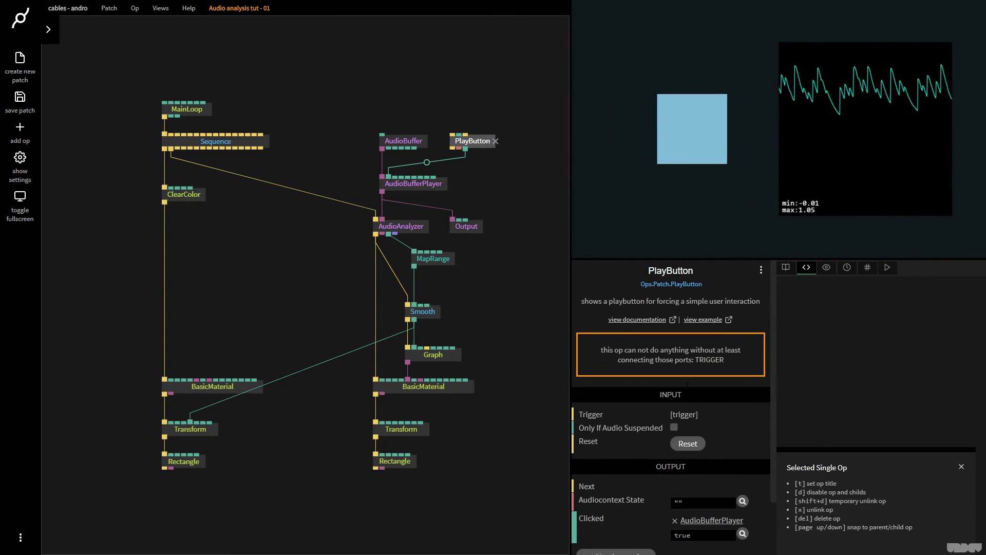
pyautogui.click(691, 445)
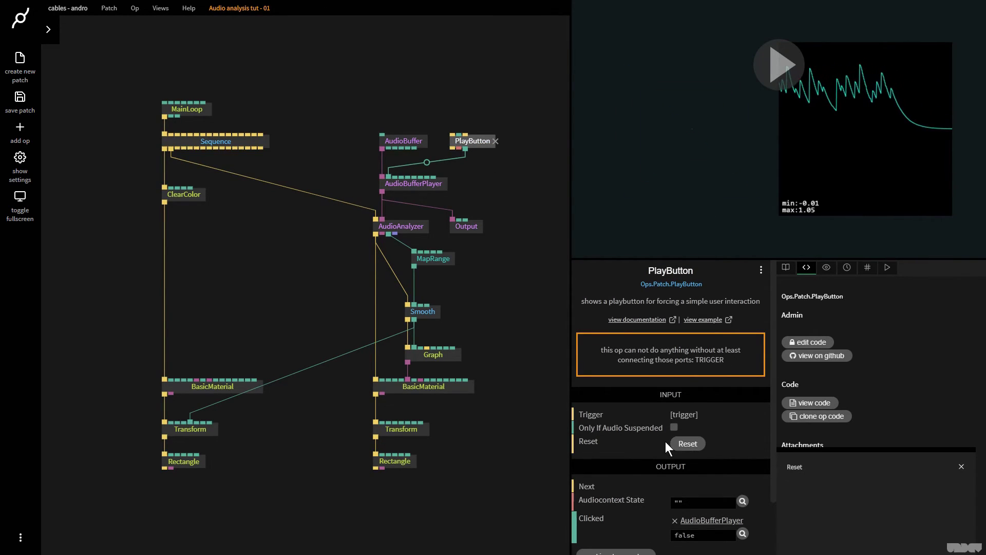
pyautogui.click(408, 228)
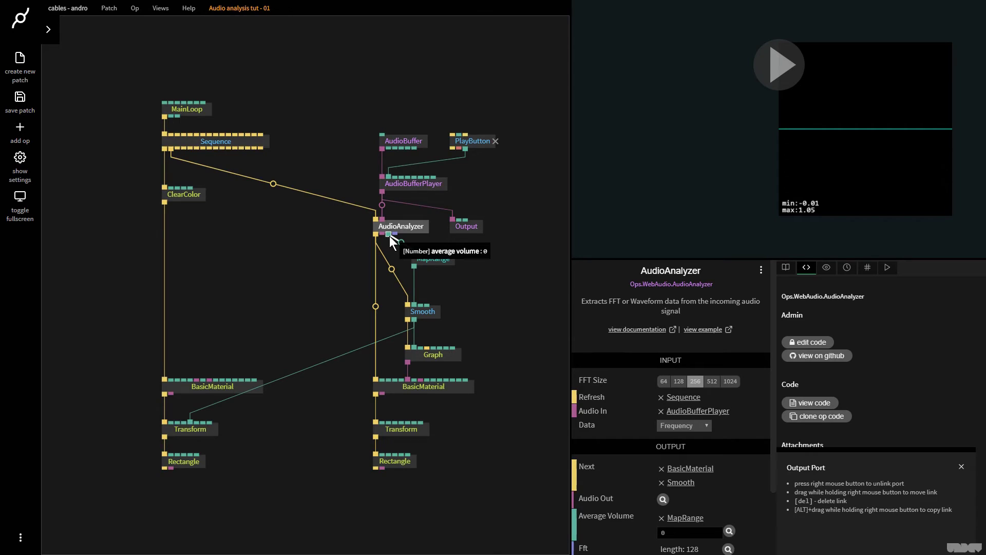
pyautogui.click(434, 260)
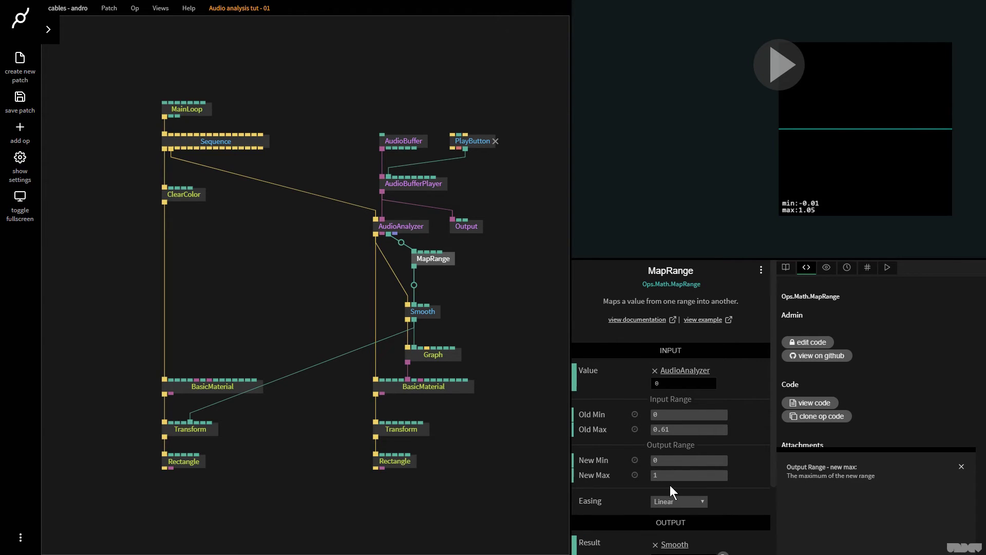
pyautogui.click(423, 313)
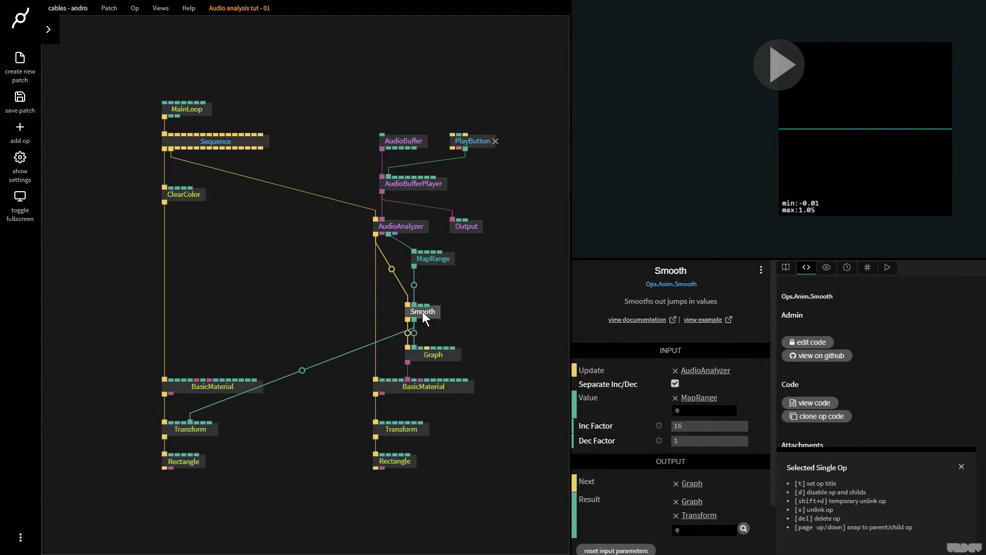
# Copy the MapRange and Smooth ops and paste a duplicate pair
pyautogui.moveTo(466, 323); pyautogui.dragTo(395, 355)
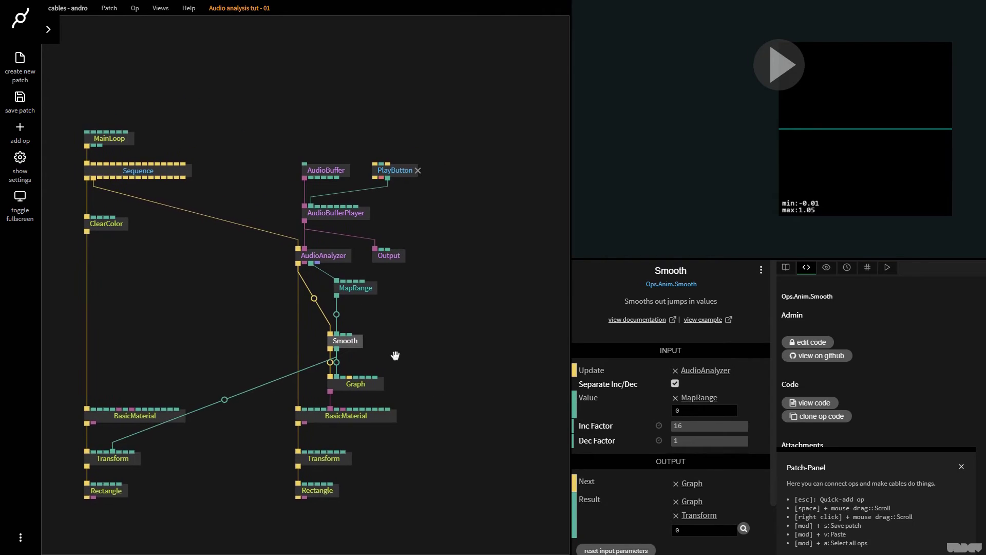
pyautogui.click(418, 332)
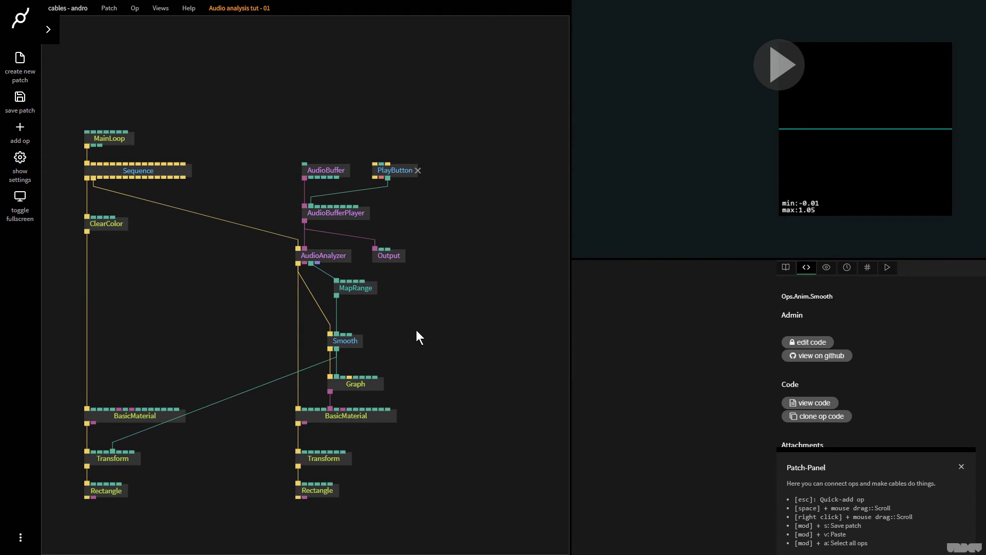
pyautogui.moveTo(385, 335); pyautogui.dragTo(310, 278)
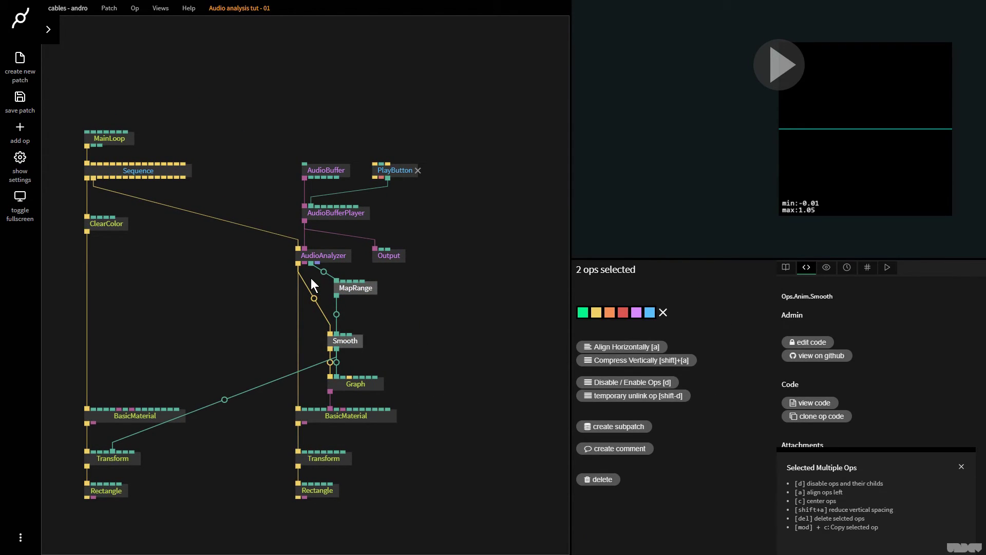
pyautogui.hotkey('ctrl', 'c')
pyautogui.click(417, 290)
pyautogui.hotkey('ctrl', 'v')
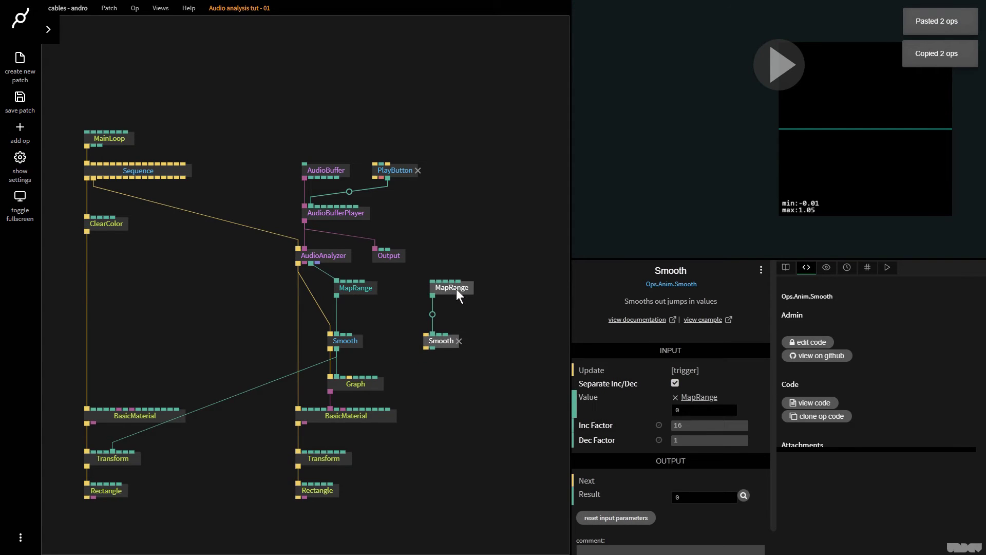
# Wire AudioAnalyzer's average volume into the new MapRange and its Smooth into the left Transform
pyautogui.click(456, 288)
pyautogui.moveTo(310, 262); pyautogui.dragTo(446, 287)
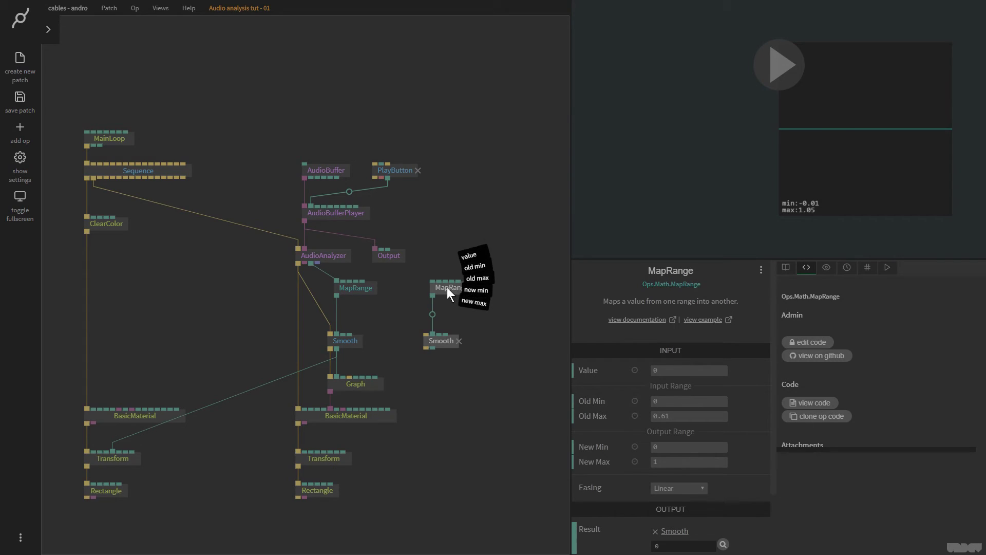
pyautogui.click(482, 255)
pyautogui.moveTo(335, 349); pyautogui.dragTo(147, 480)
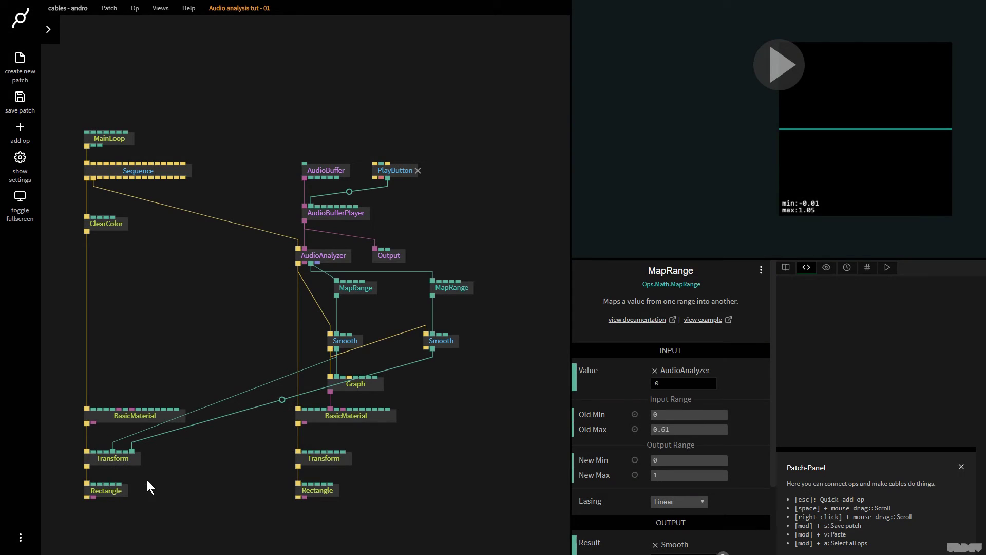
# Start the track and set the new MapRange's New Min to -45 and New Max to 45
pyautogui.click(467, 292)
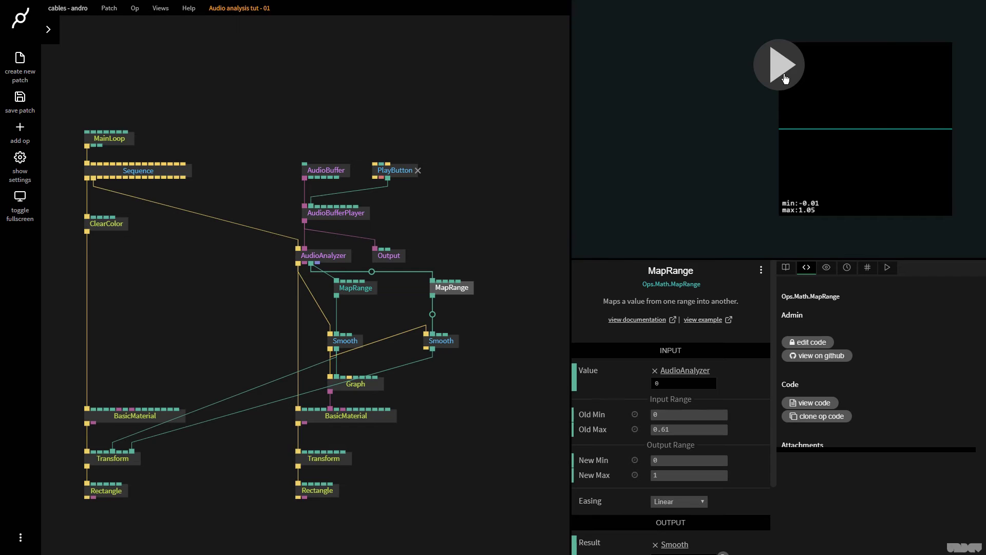
pyautogui.click(786, 78)
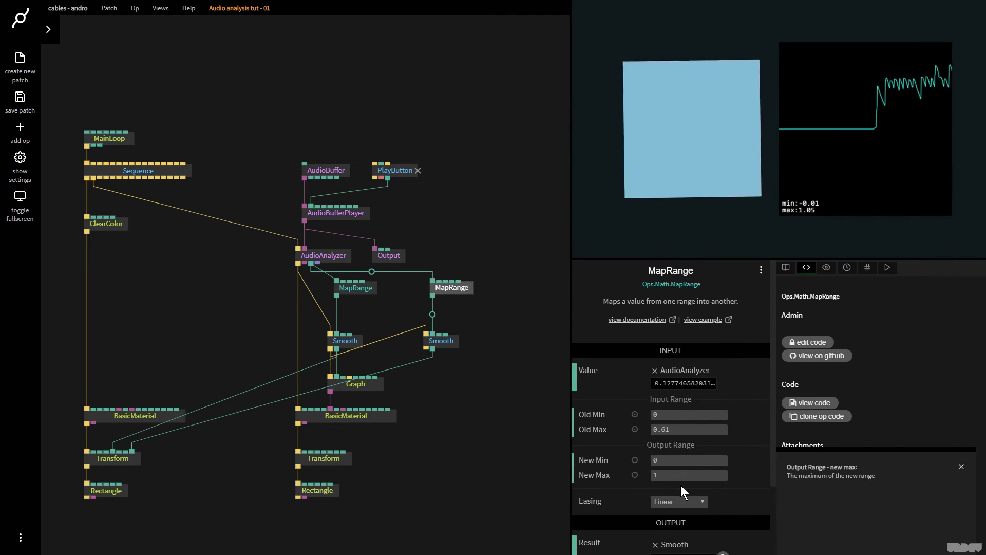
pyautogui.press('F11')
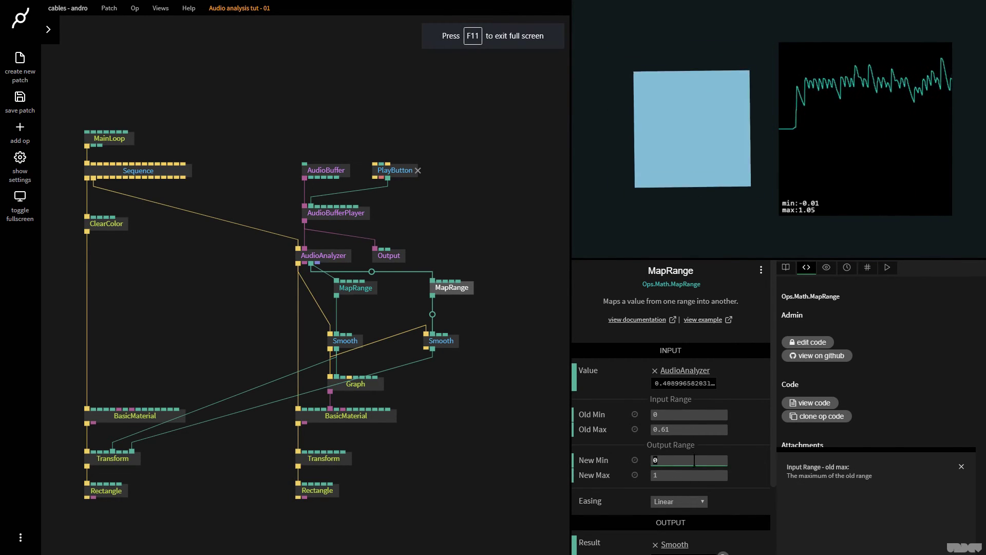
pyautogui.write('-45')
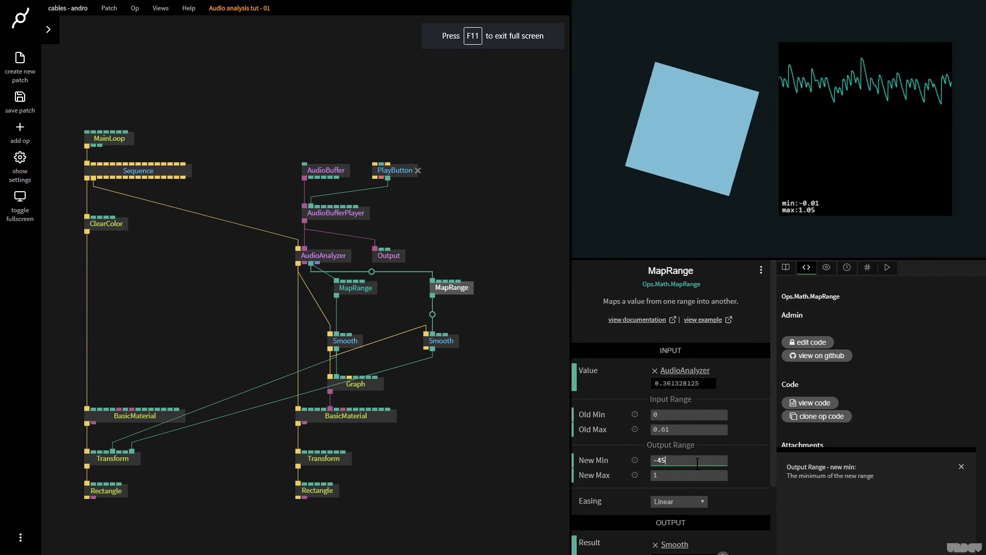
pyautogui.press('Tab')
pyautogui.write('5')
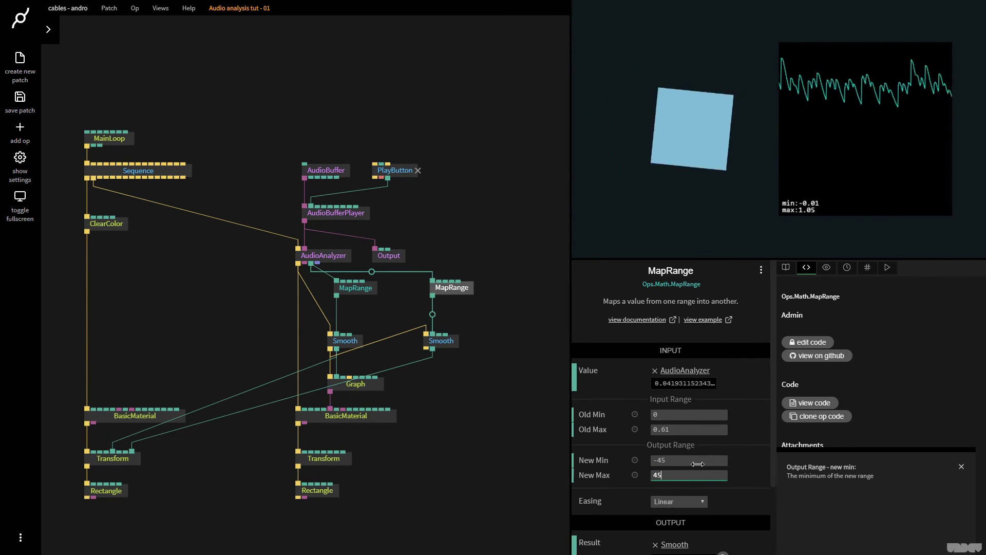
pyautogui.click(443, 339)
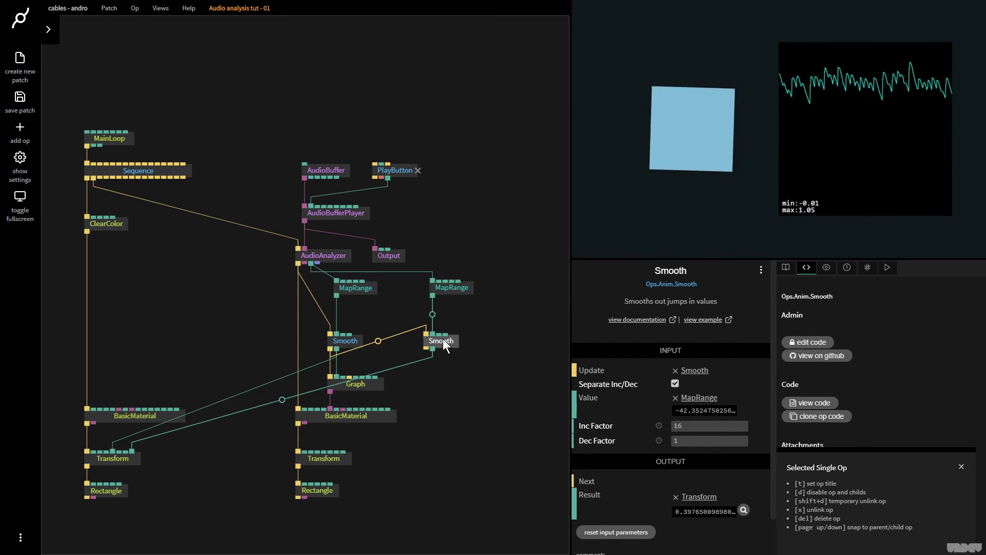
pyautogui.doubleClick(713, 426)
pyautogui.write('32')
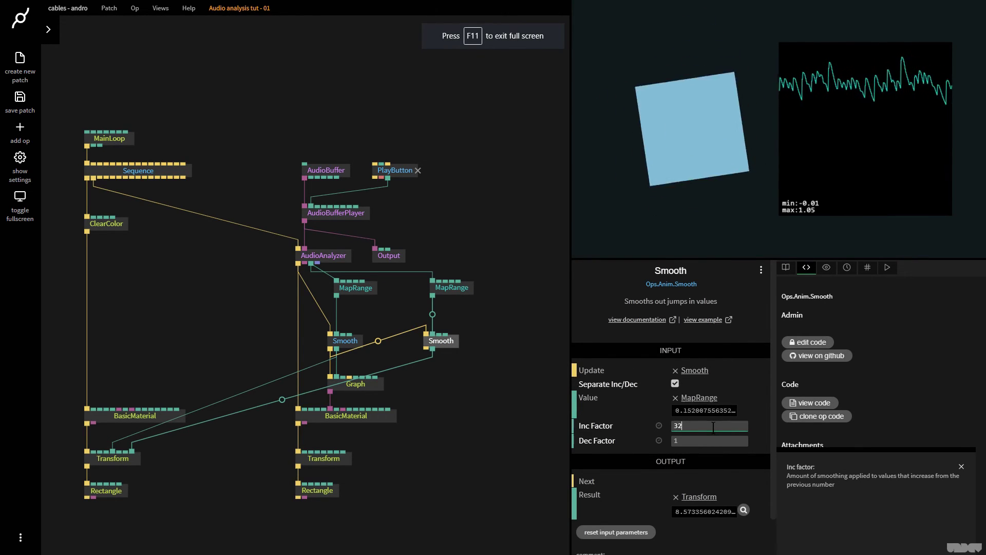
pyautogui.press('BackSpace')
pyautogui.press('BackSpace')
pyautogui.write('8')
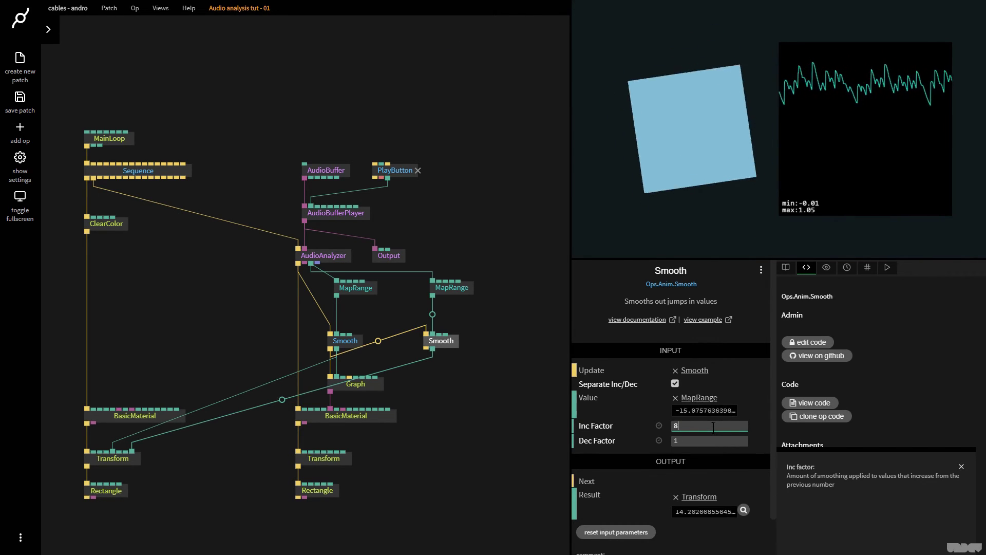
pyautogui.press('BackSpace')
pyautogui.write('32')
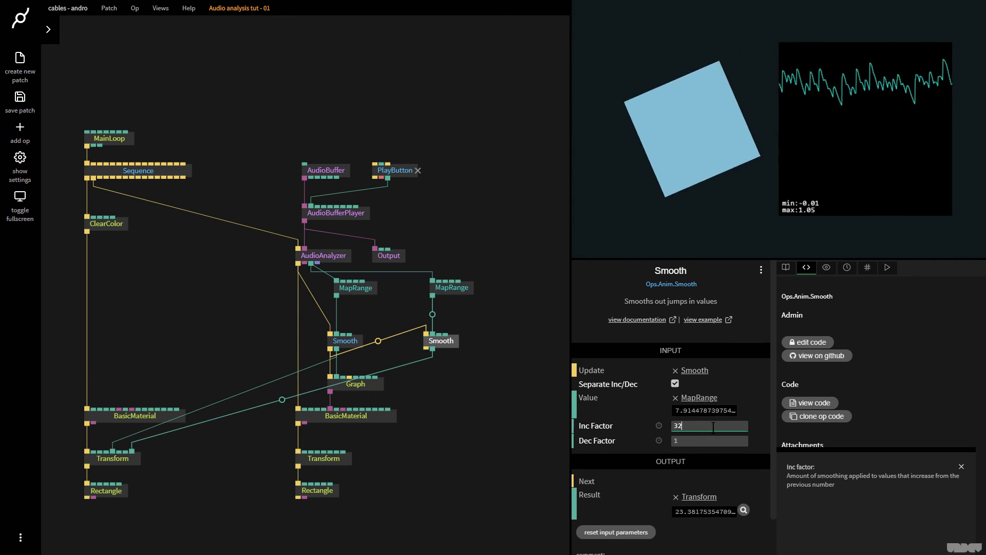
pyautogui.press('BackSpace')
pyautogui.press('BackSpace')
pyautogui.write('16')
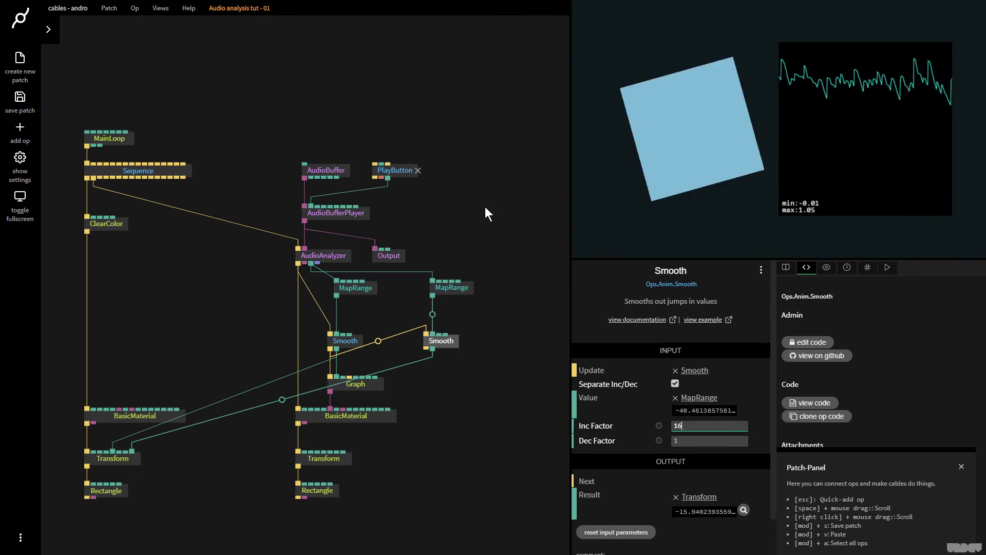
pyautogui.click(331, 255)
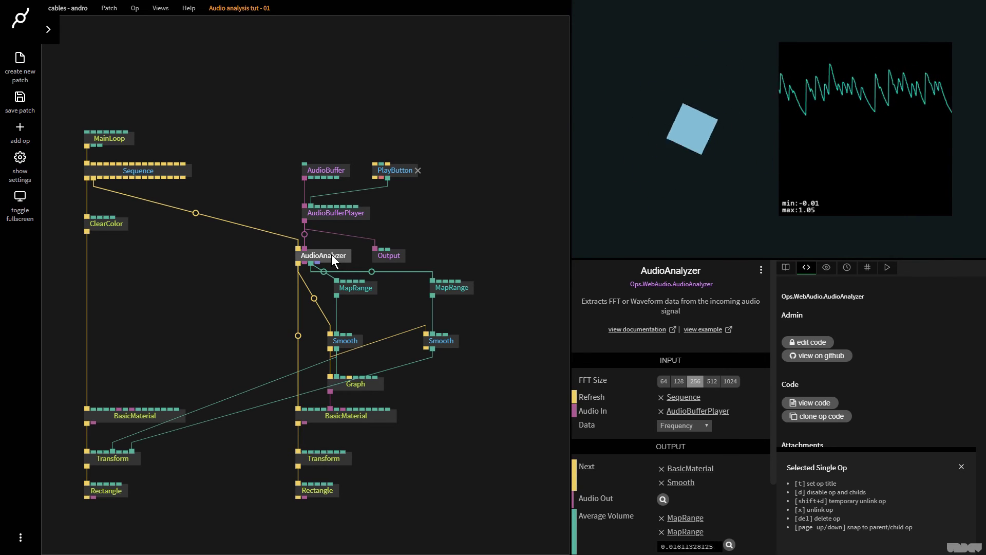
pyautogui.click(447, 342)
pyautogui.click(721, 424)
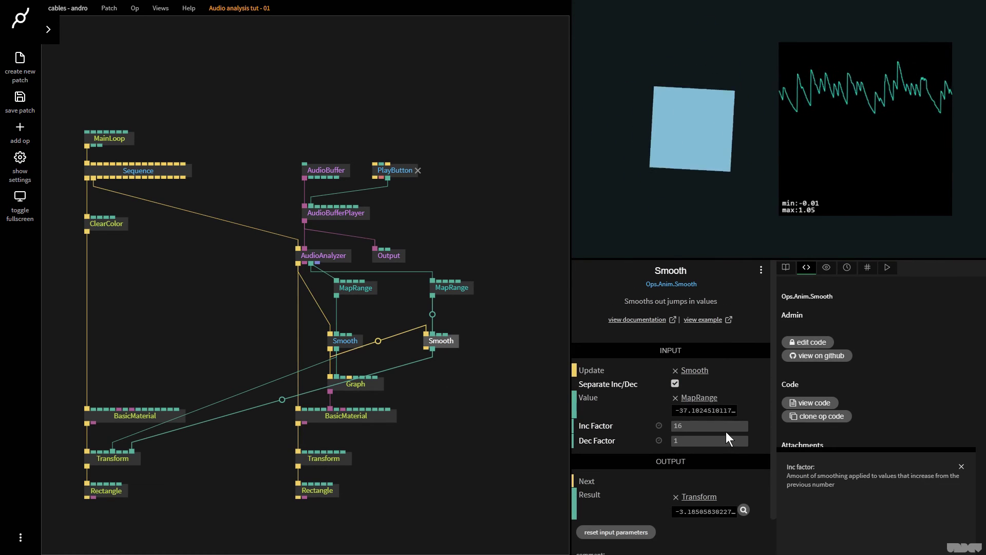
pyautogui.press('F11')
pyautogui.press('Tab')
pyautogui.write('16')
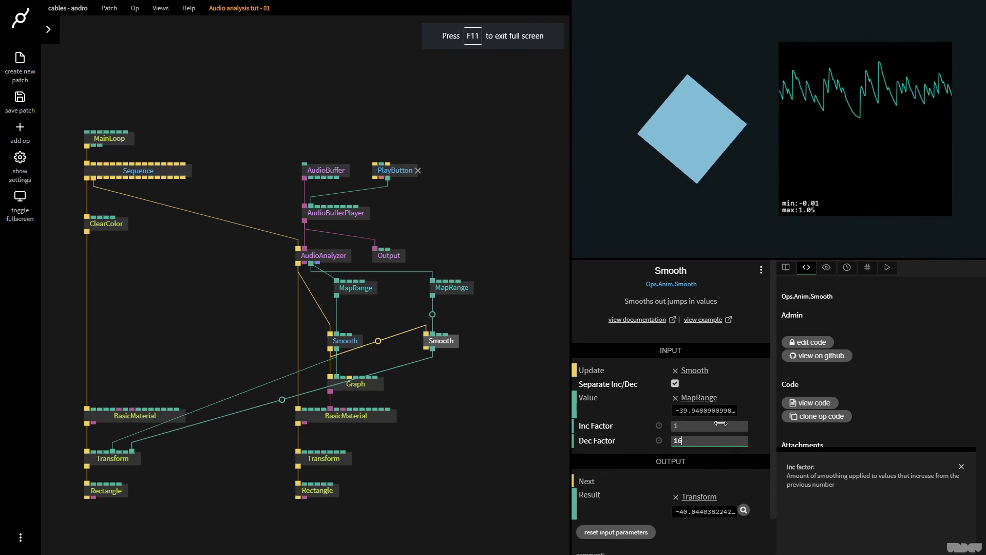
pyautogui.click(720, 424)
pyautogui.write('16')
pyautogui.press('Tab')
pyautogui.press('BackSpace')
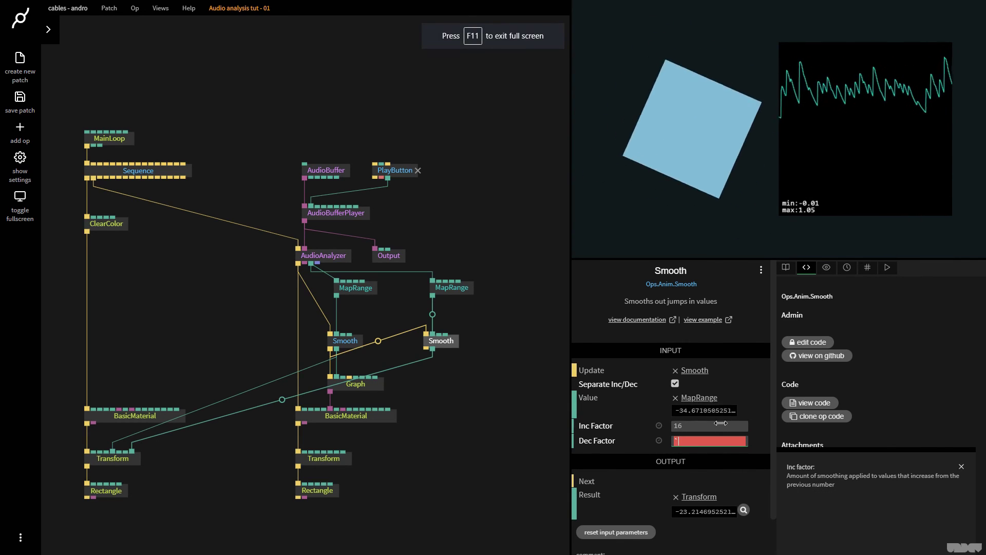
pyautogui.write('1')
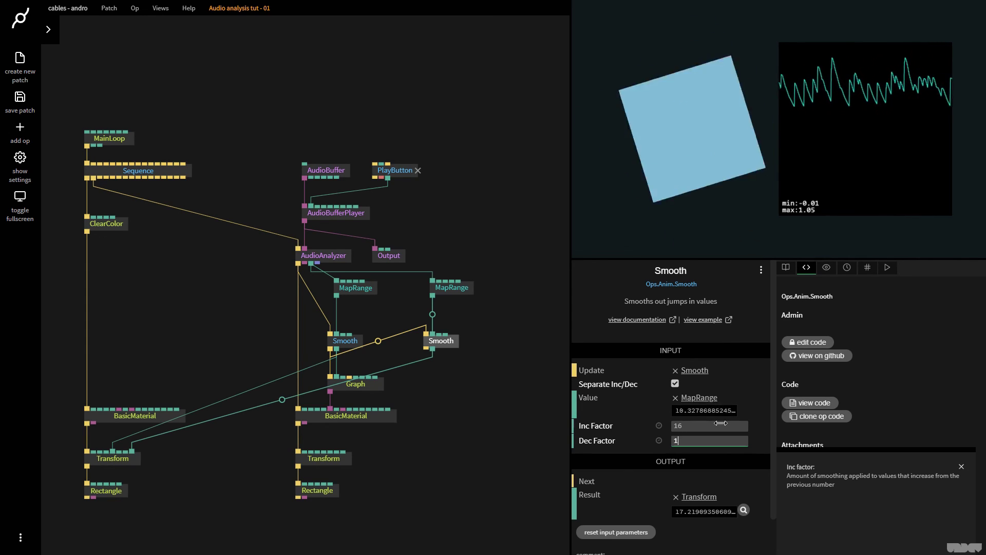
# Stop the music using the PlayButton op's Reset button
pyautogui.click(409, 171)
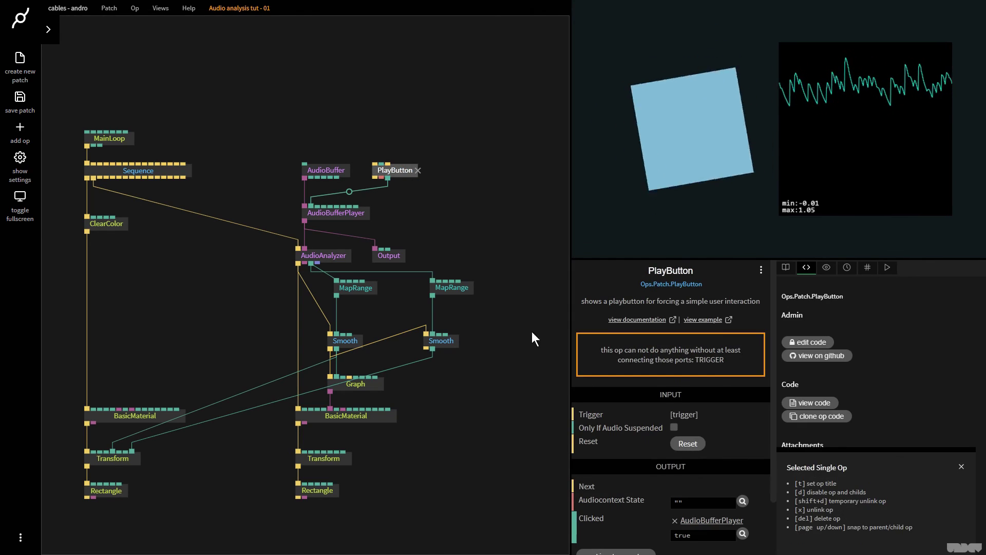
pyautogui.click(688, 444)
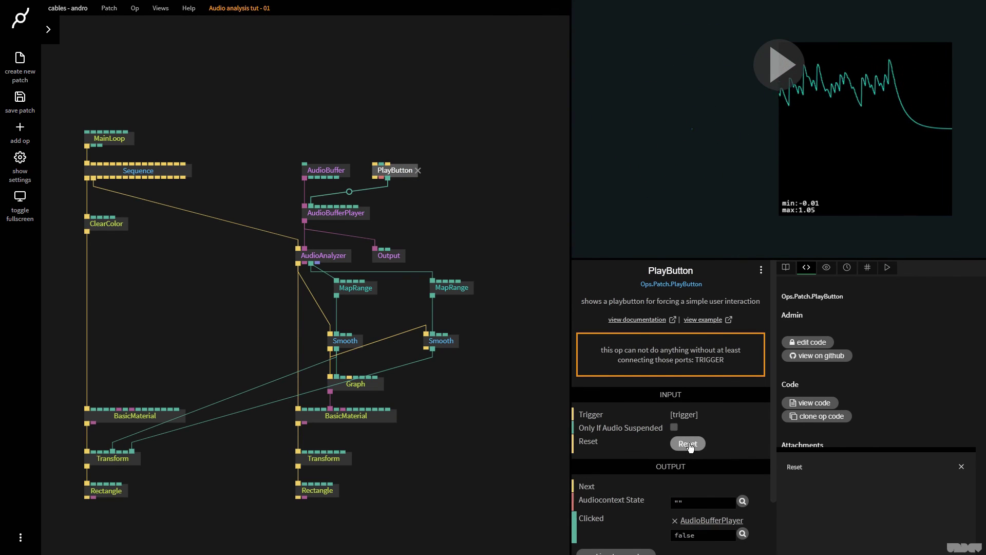